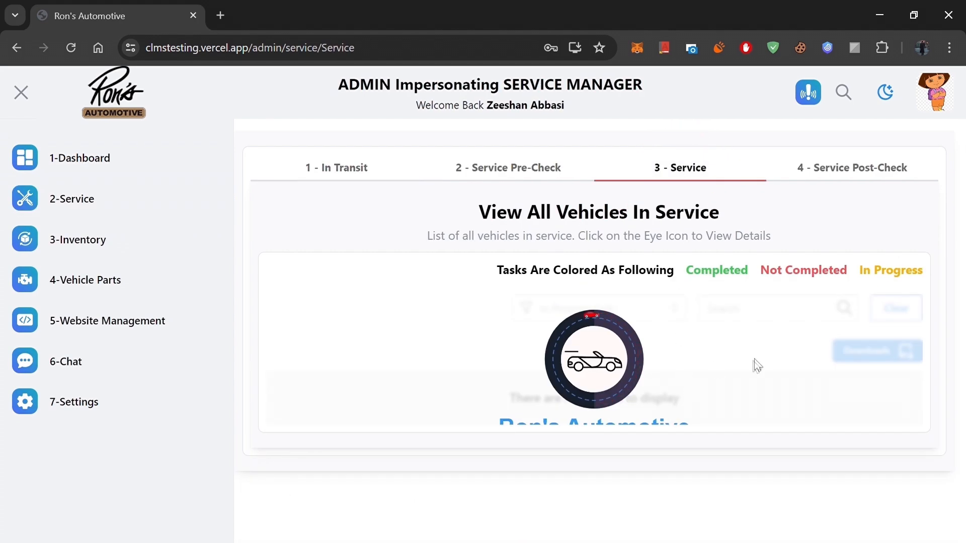
Step: Open the vendor assignment form for the new Vehicle Inspection task of the 2018 Nissan Altima in service
scroll(750, 367, down, 5)
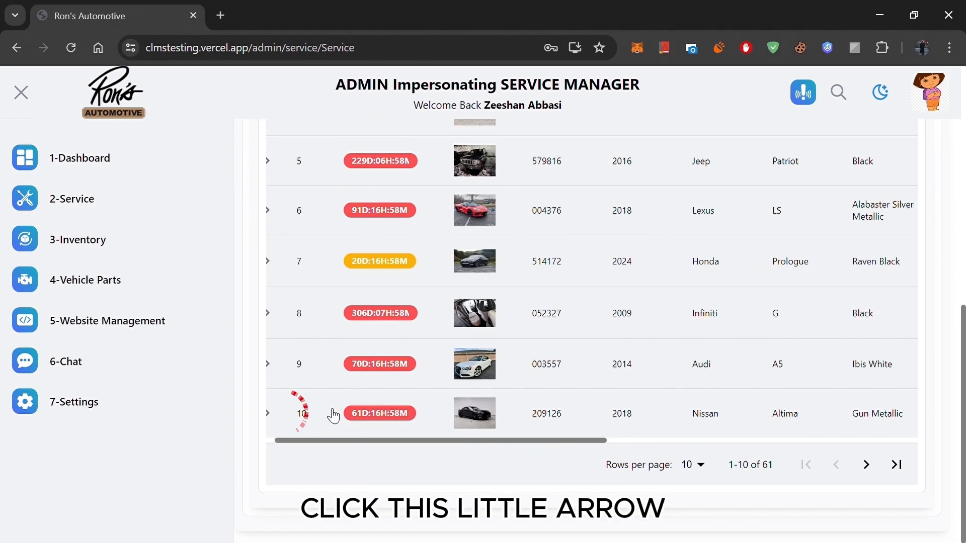
click(283, 412)
scroll(455, 479, down, 2)
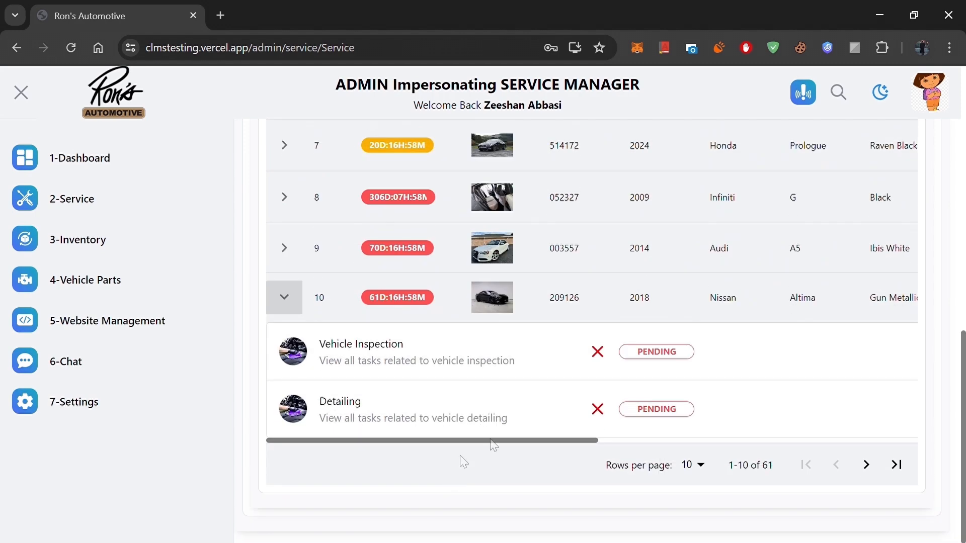
click(648, 360)
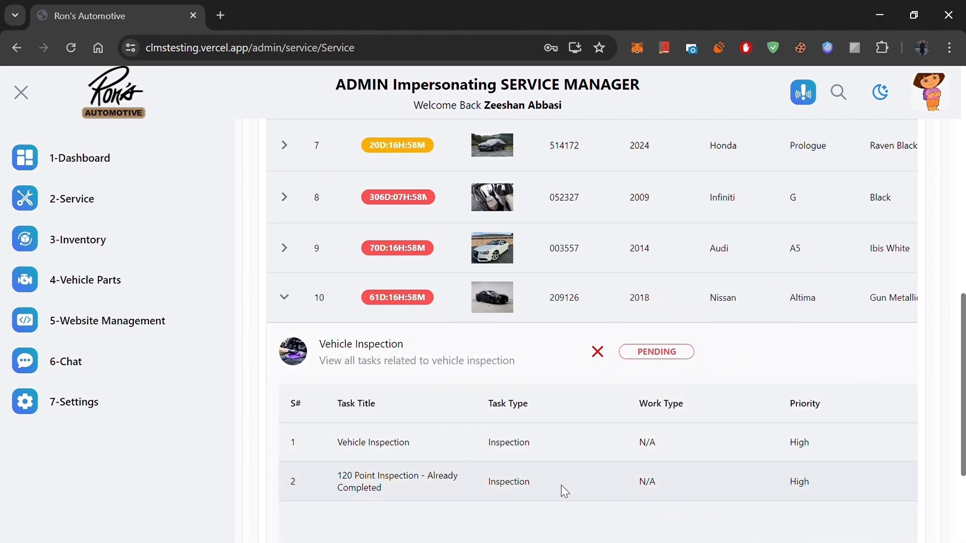
scroll(560, 485, down, 3)
drag(550, 463, 780, 485)
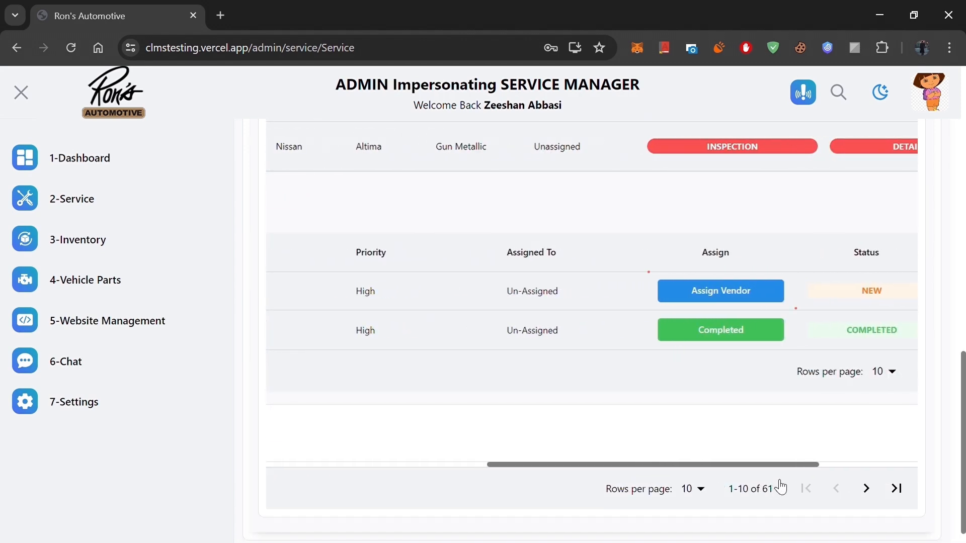
click(739, 291)
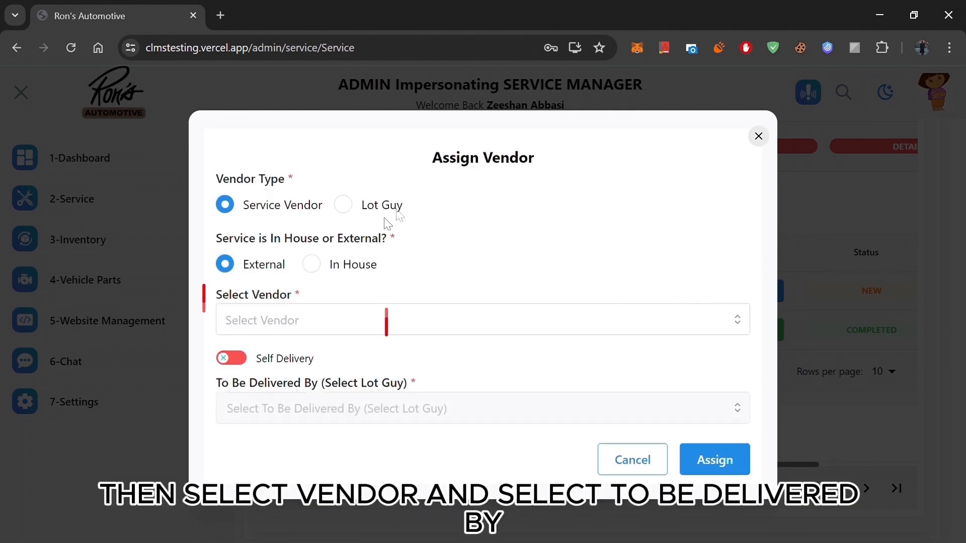
Step: Assign the task to the external service vendor Regal Car Sales (Mechanic) (Certified Inspector) and choose the lot guy who delivers the vehicle
click(342, 326)
click(358, 365)
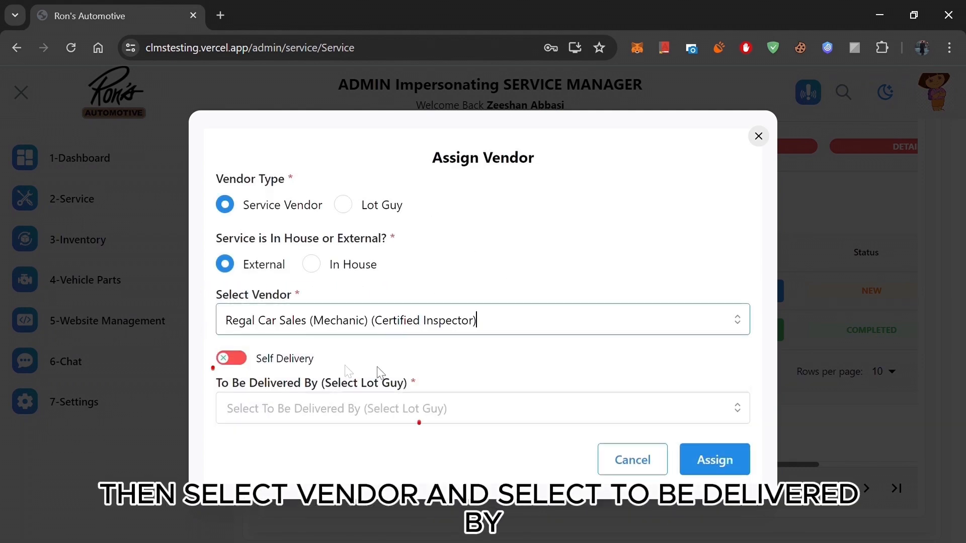
click(528, 417)
click(400, 309)
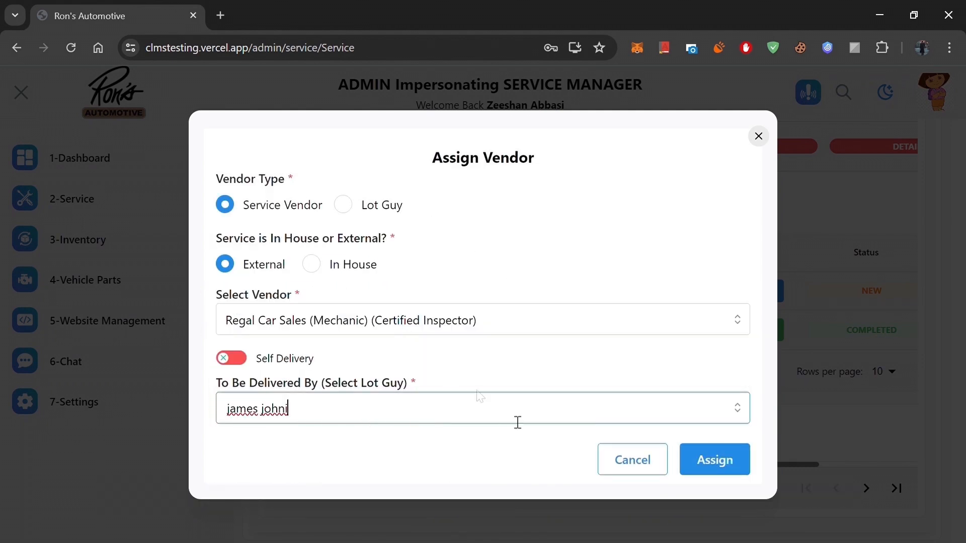
click(713, 460)
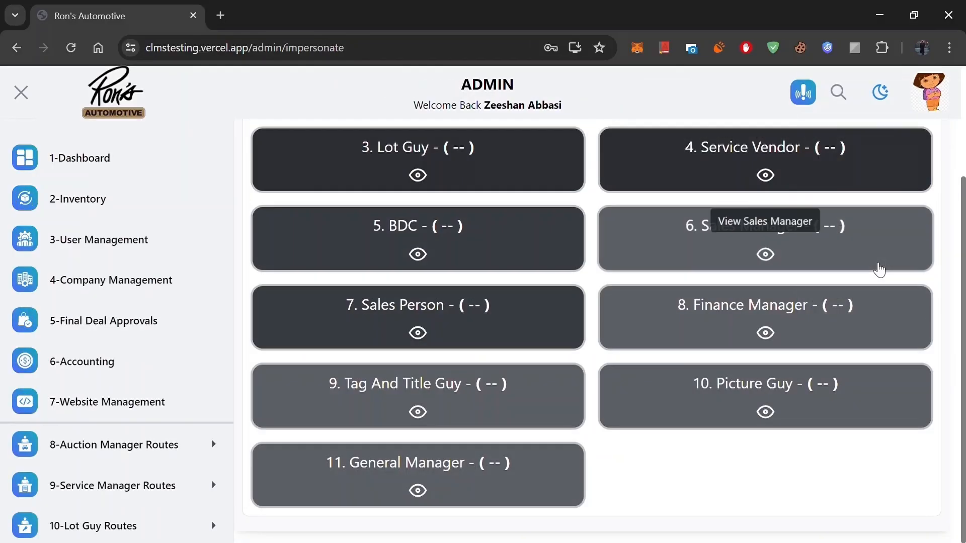
Step: Impersonate the Service Vendor role and open its list of assigned vehicle tasks
click(719, 164)
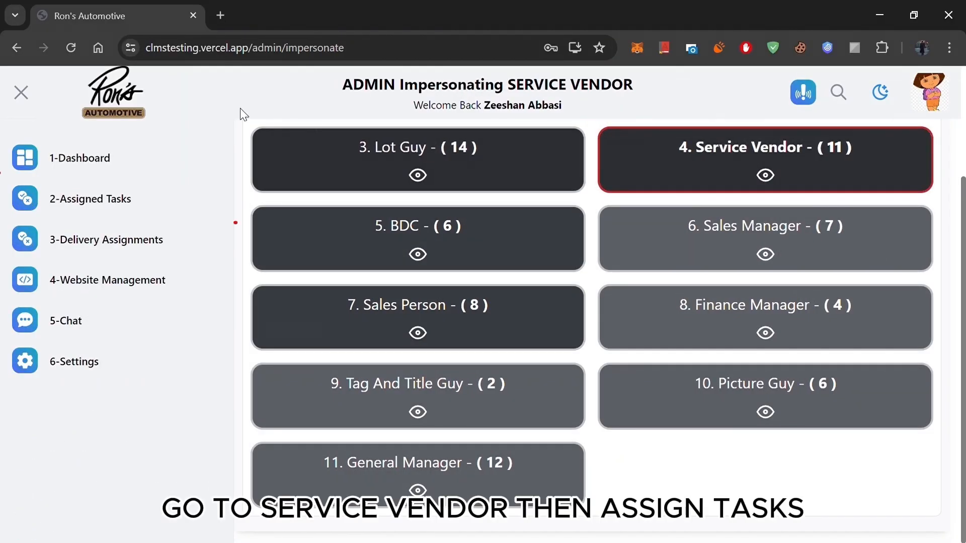
click(109, 199)
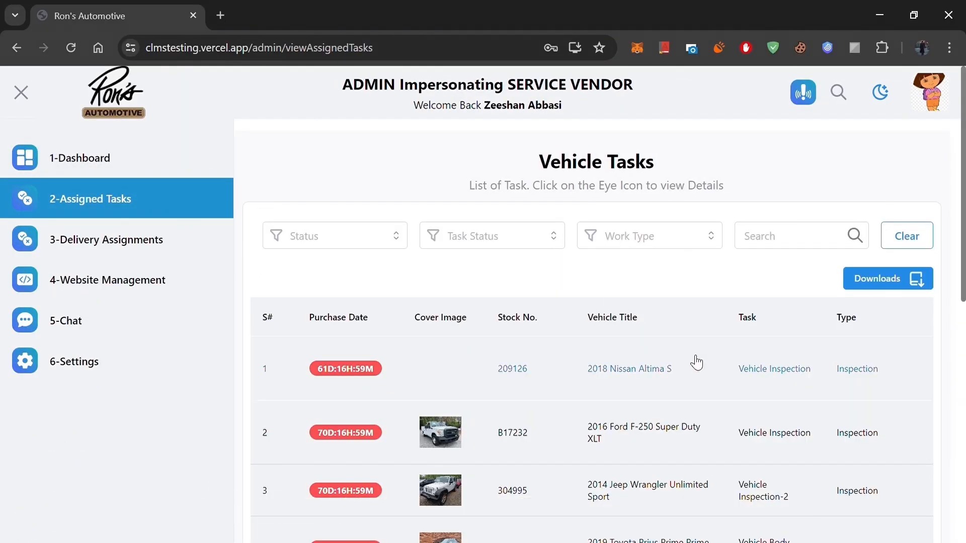
scroll(703, 388, down, 5)
scroll(702, 388, up, 5)
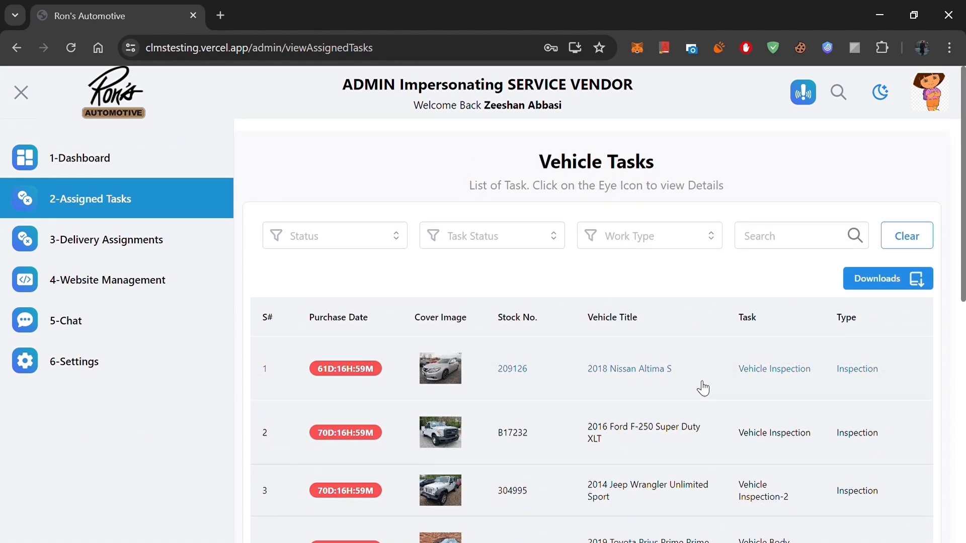
Step: Set the service status of the 2018 Nissan Altima's Vehicle Inspection task to Accepted
scroll(674, 372, down, 10)
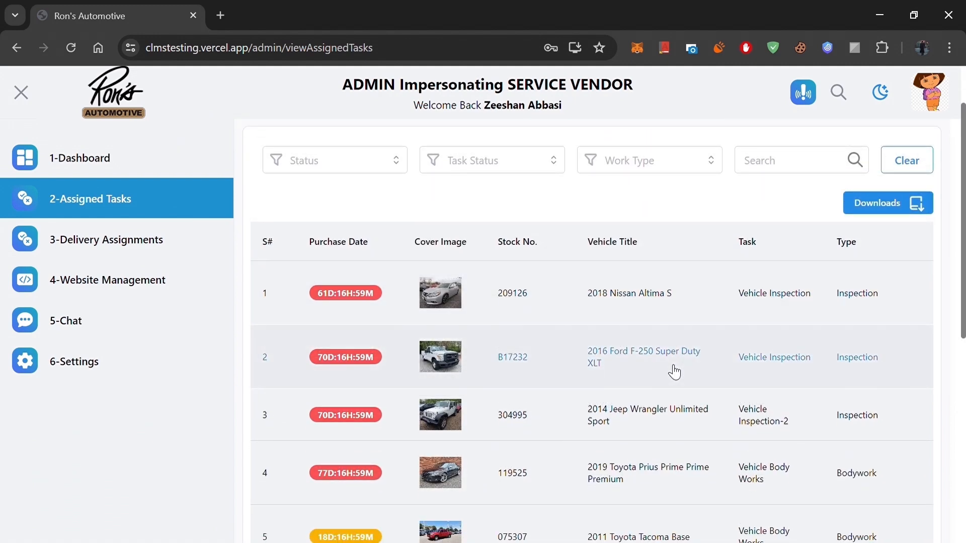
drag(647, 463, 928, 488)
scroll(944, 297, up, 10)
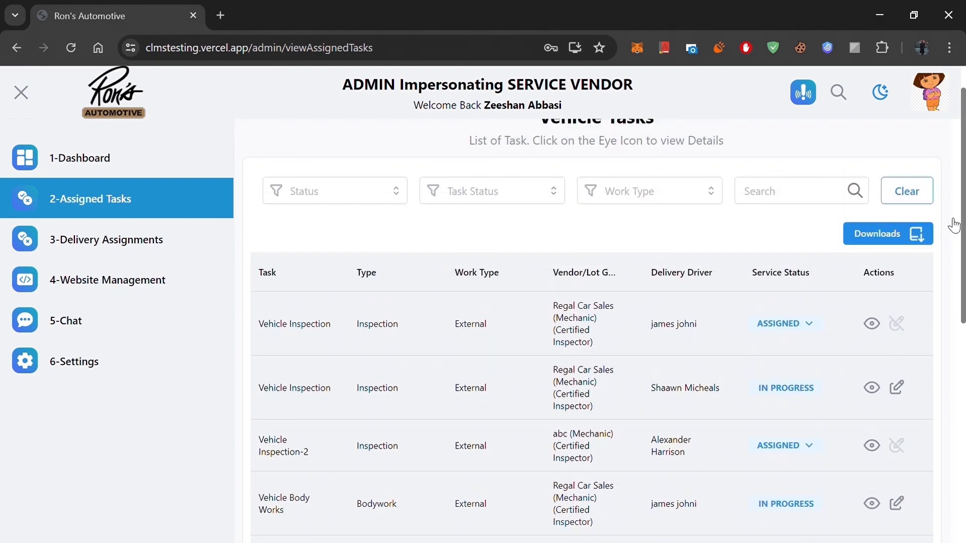
click(772, 325)
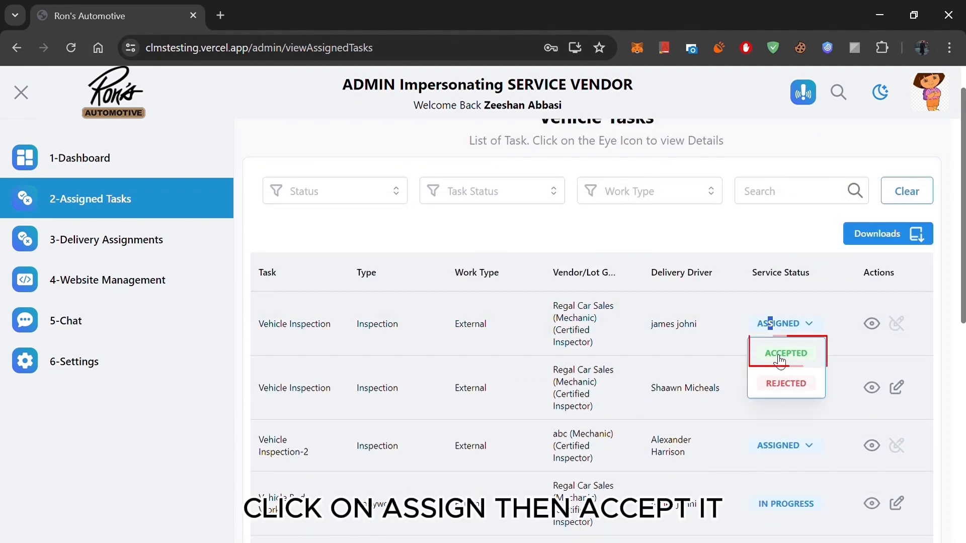
click(780, 358)
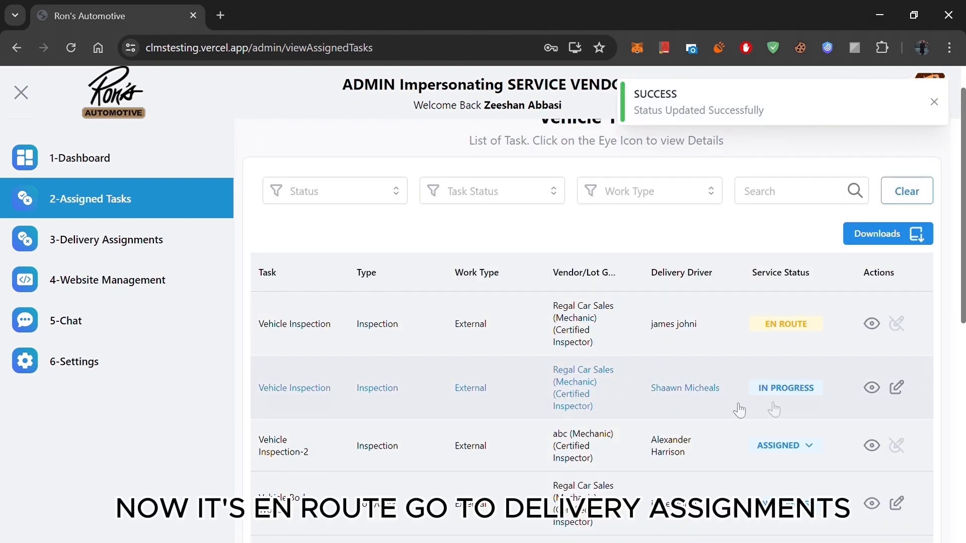
Step: Set the Altima's delivery status to Received by Vendor in the delivery assignments
click(156, 236)
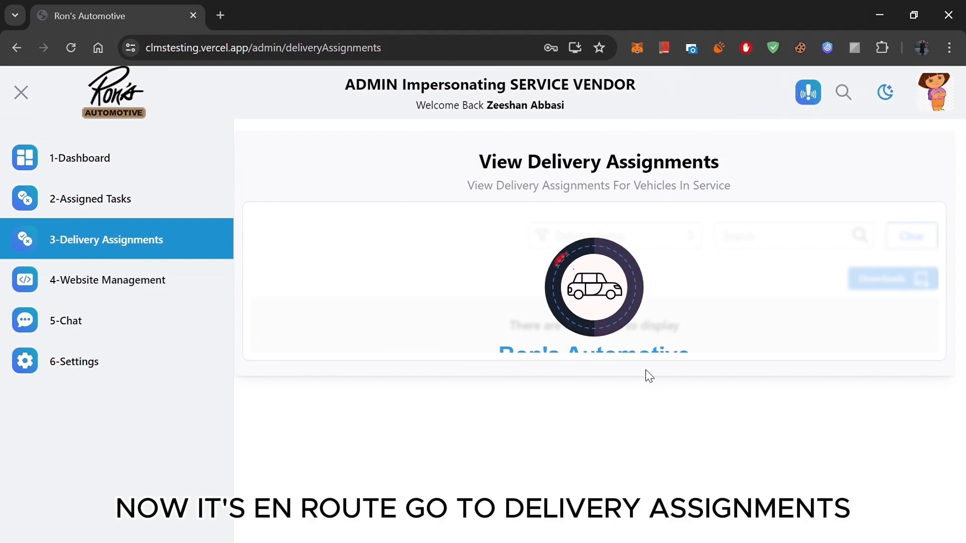
scroll(697, 410, down, 10)
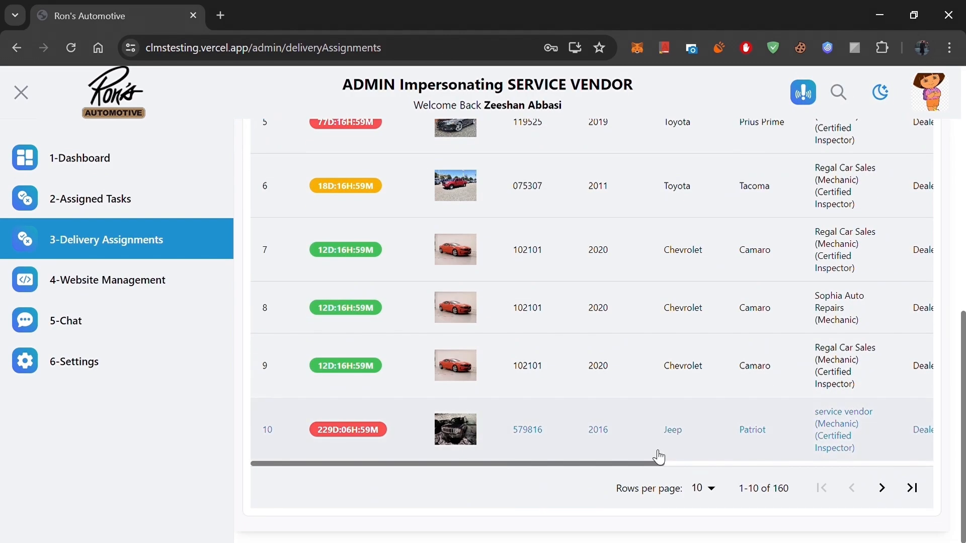
drag(661, 463, 933, 505)
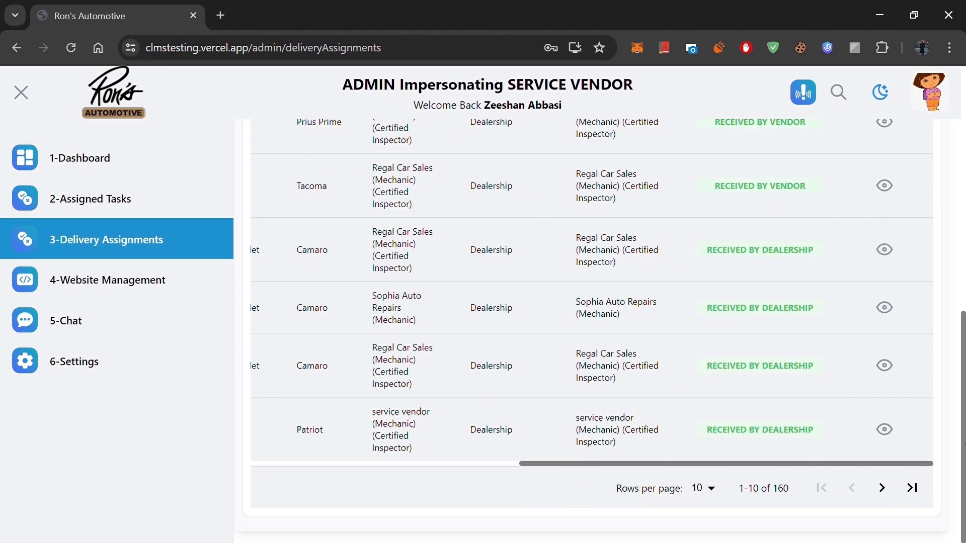
click(764, 276)
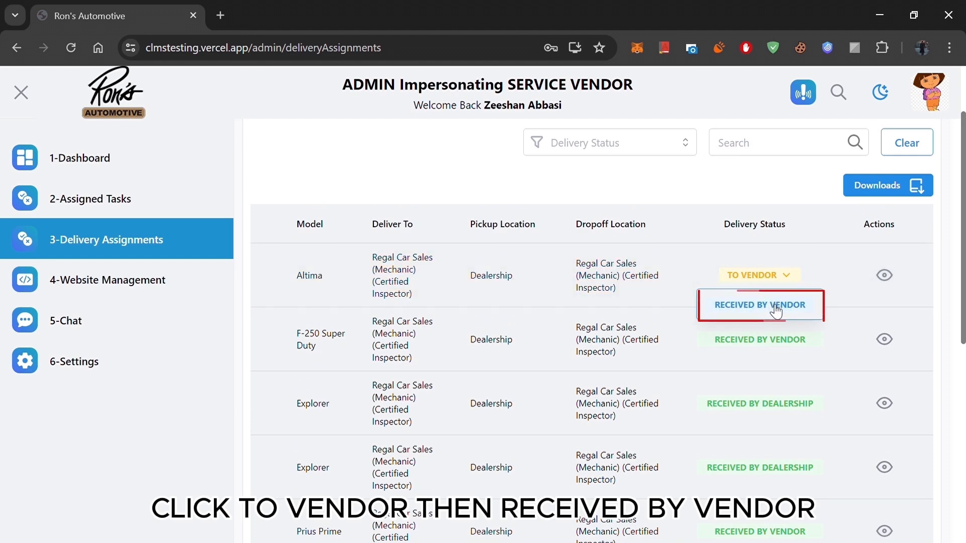
click(775, 310)
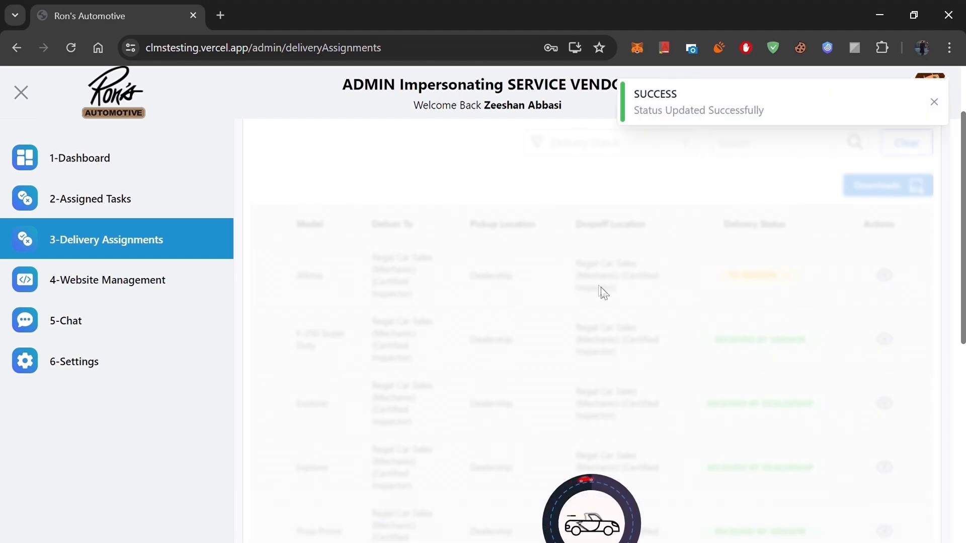
Step: Return to the assigned tasks and open the Altima's Vehicle Inspection task for editing
click(170, 201)
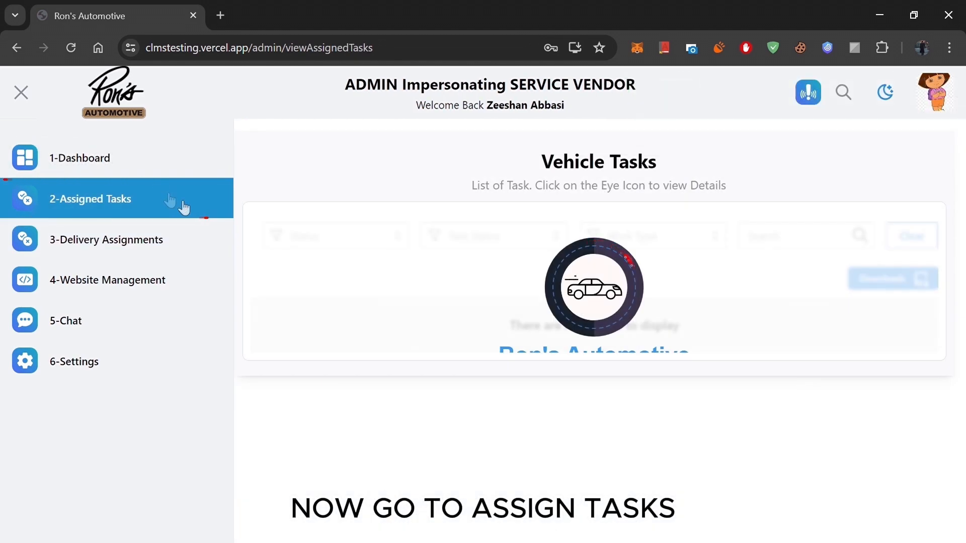
scroll(729, 358, down, 8)
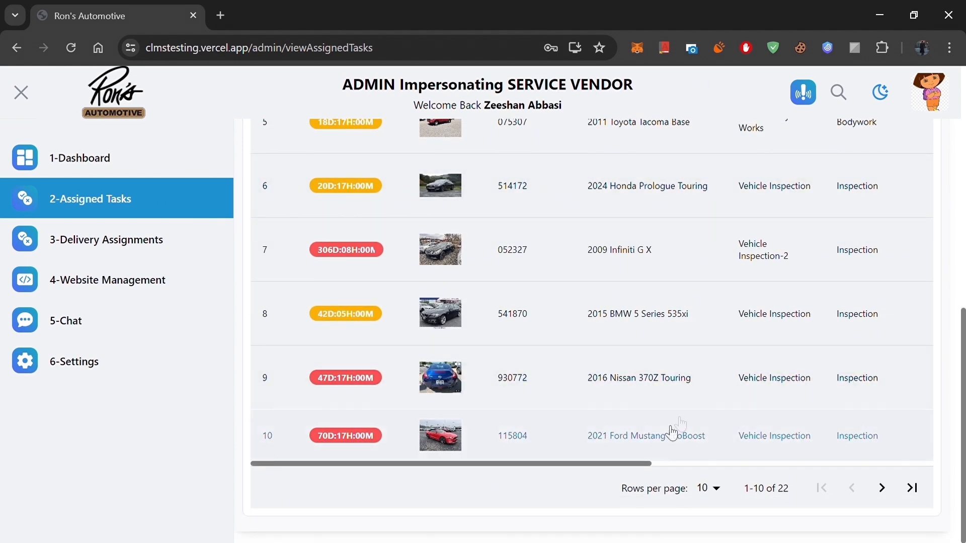
drag(648, 466, 951, 475)
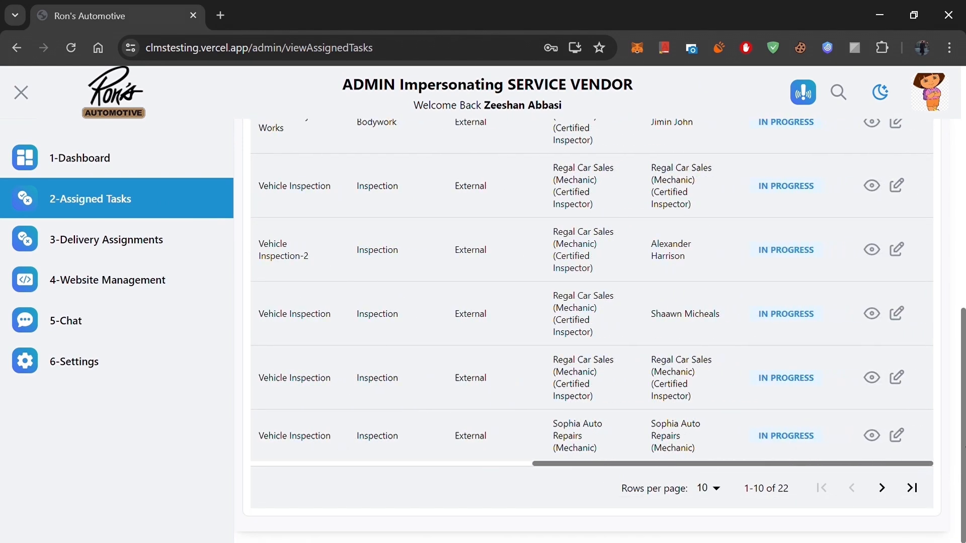
scroll(824, 302, up, 8)
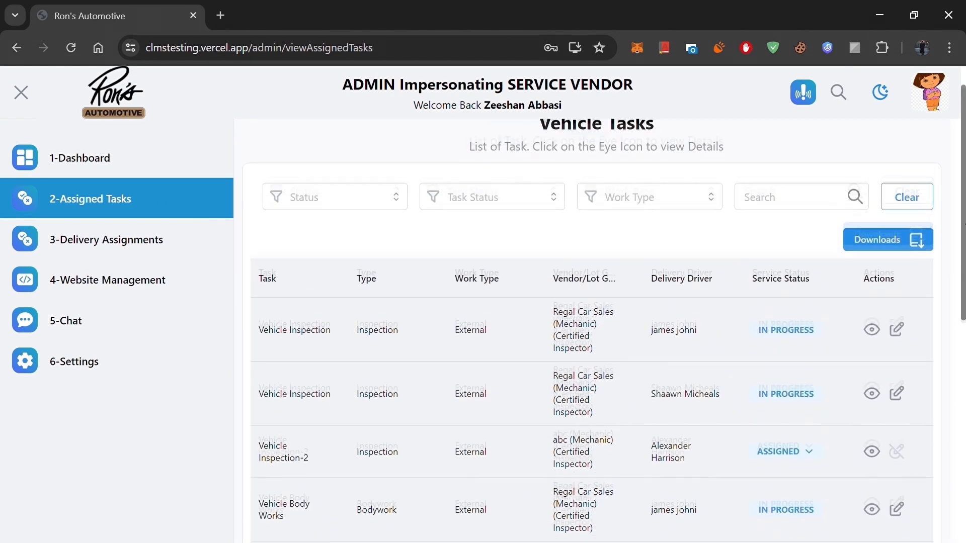
click(898, 330)
Step: Switch on all five completed tasks, from Transmission Issue through Vehicle Lights (Dashboard, Engine, Heating)
scroll(562, 386, down, 2)
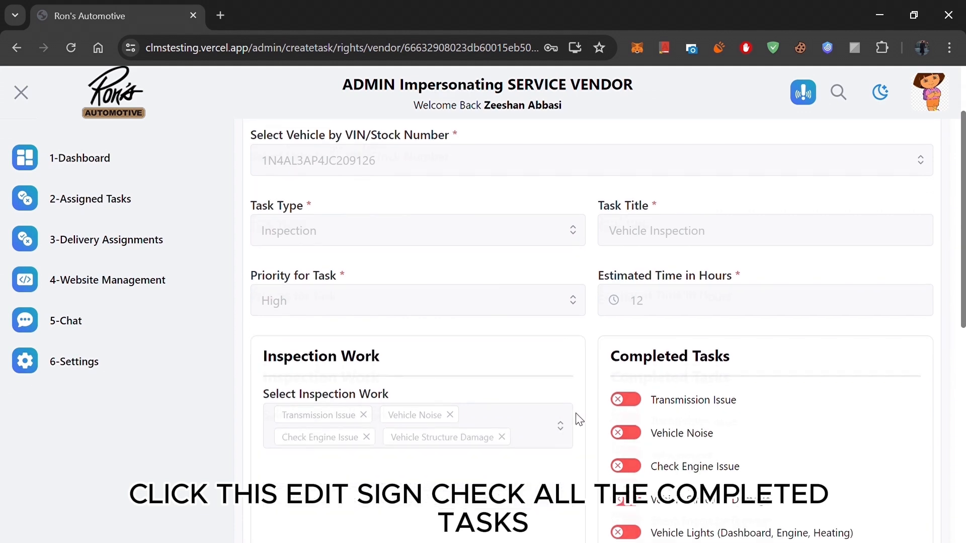
click(629, 419)
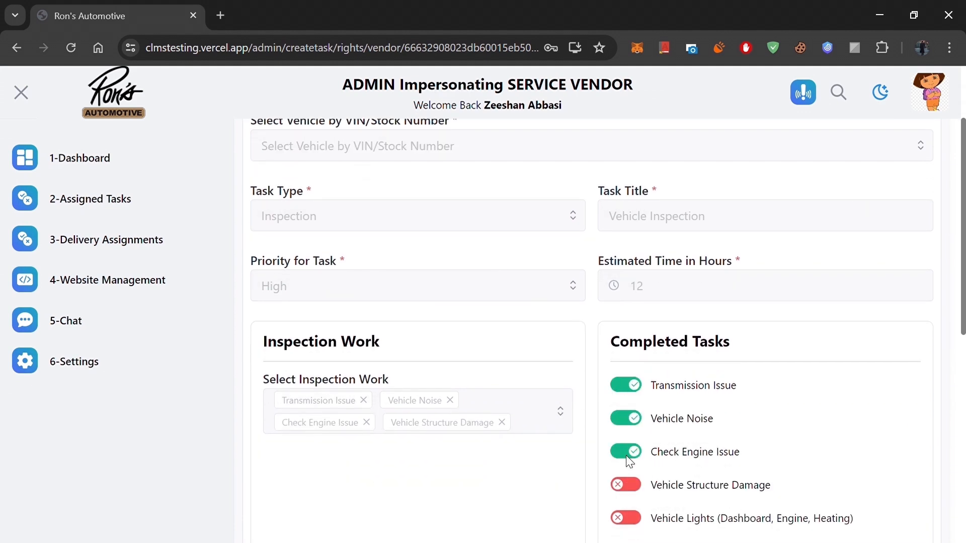
scroll(629, 460, down, 3)
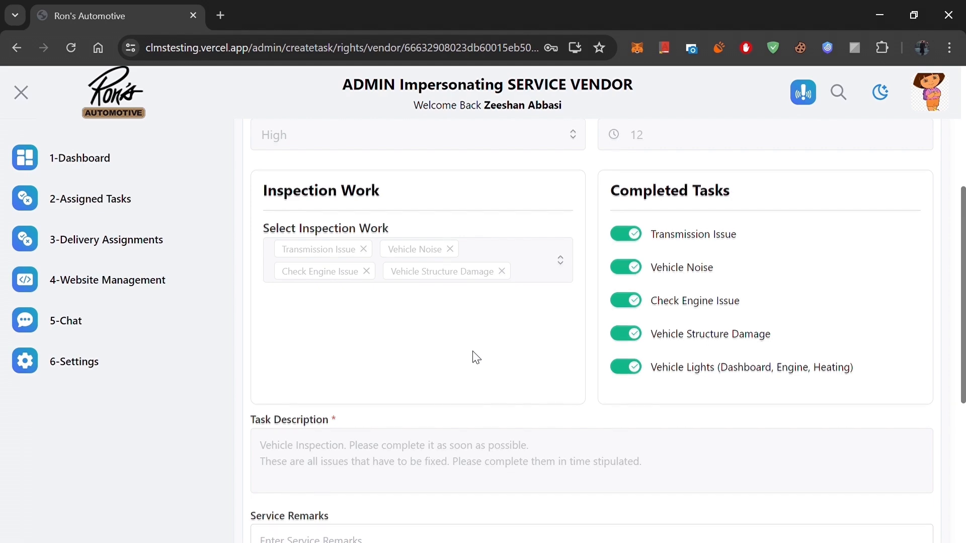
scroll(475, 357, up, 5)
Step: Enter "all ok" as the service remarks and switch on Mark As Work Completed
scroll(477, 357, down, 6)
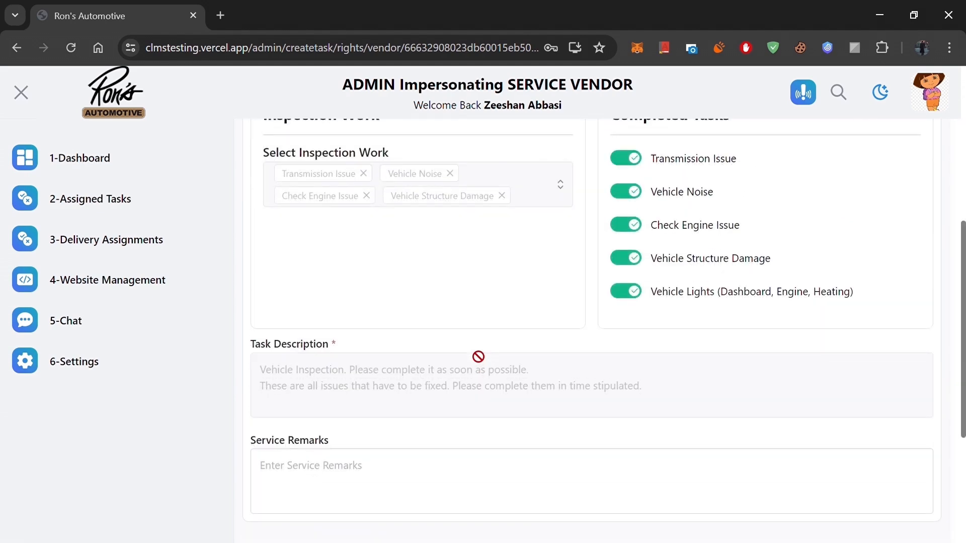
scroll(476, 356, down, 5)
click(464, 272)
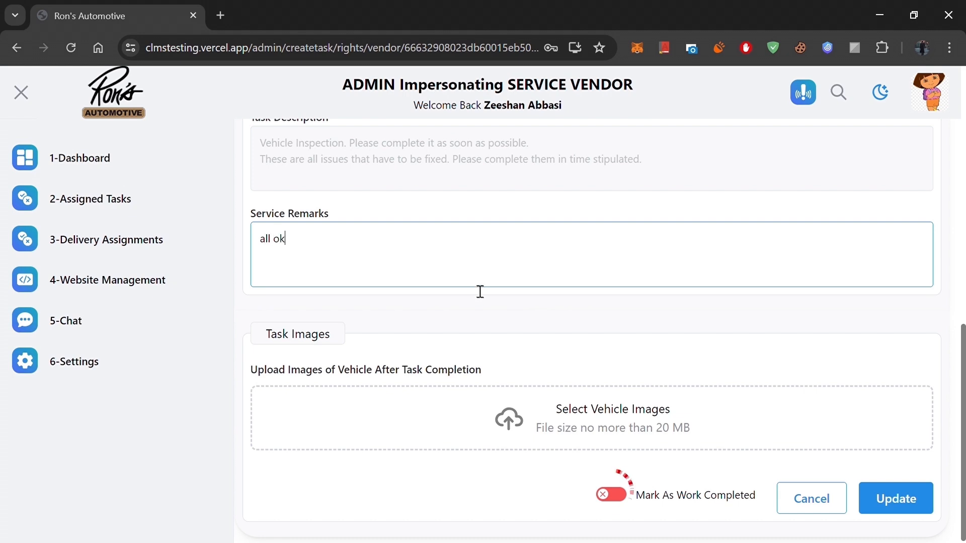
click(610, 493)
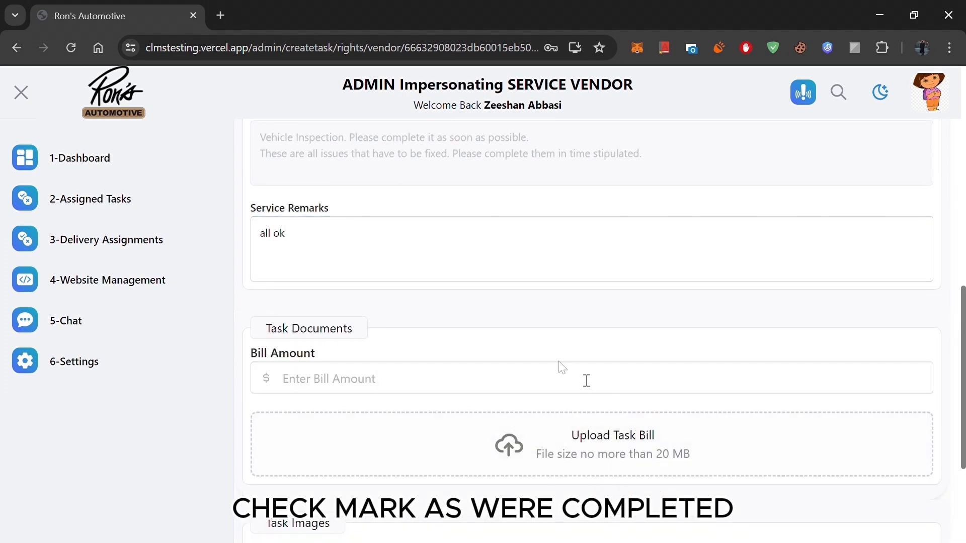
Step: Set the task's bill amount to $126
scroll(586, 381, down, 3)
click(514, 236)
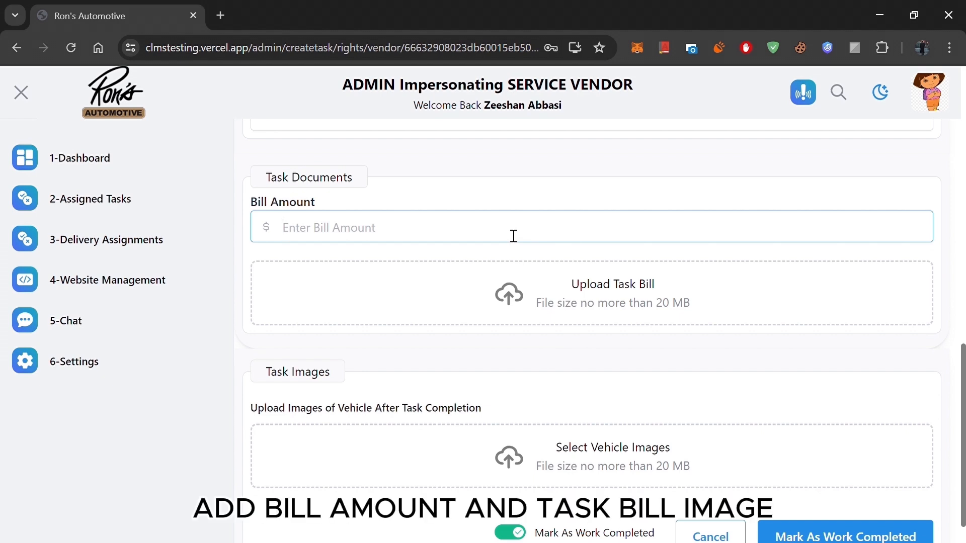
text(126)
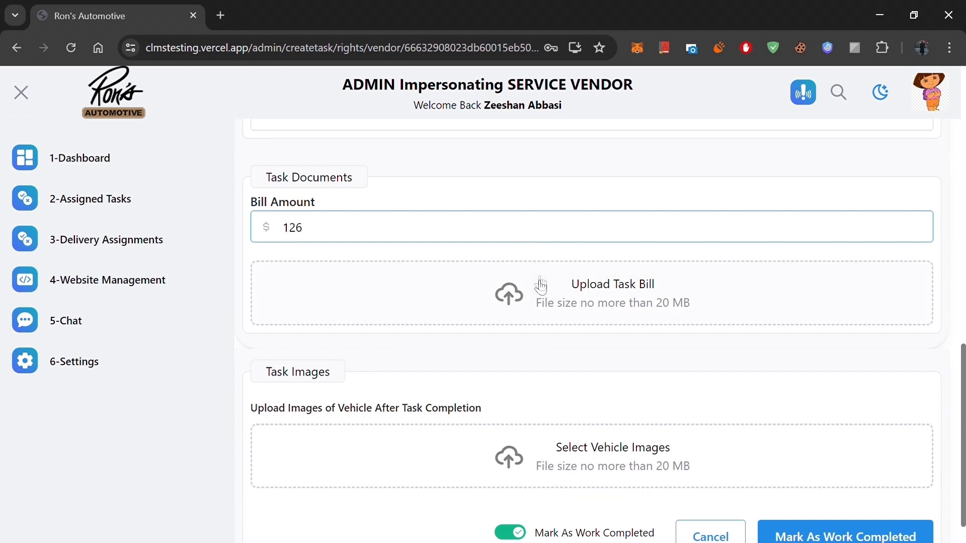
Step: Attach fusion bill.jpeg as the task bill and submit the inspection task as work completed
click(596, 301)
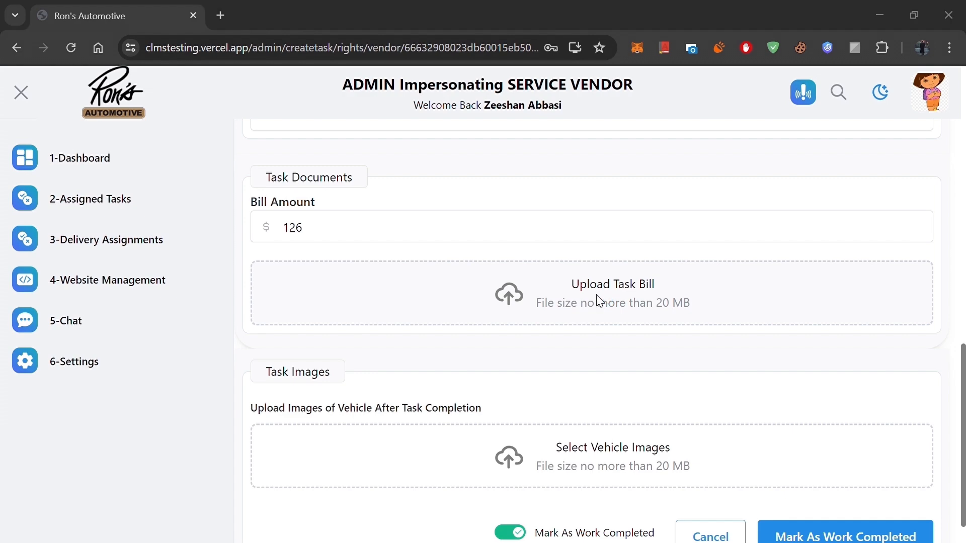
click(714, 425)
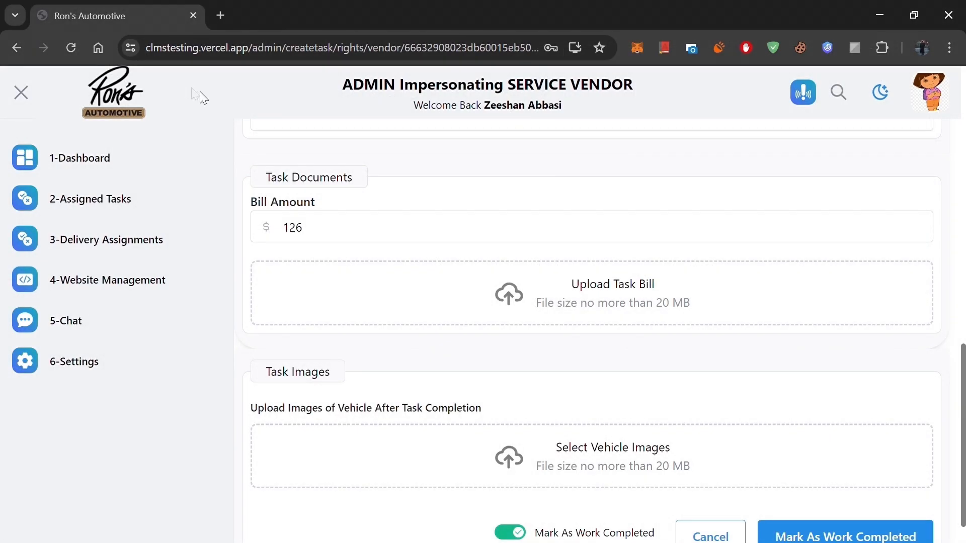
click(653, 300)
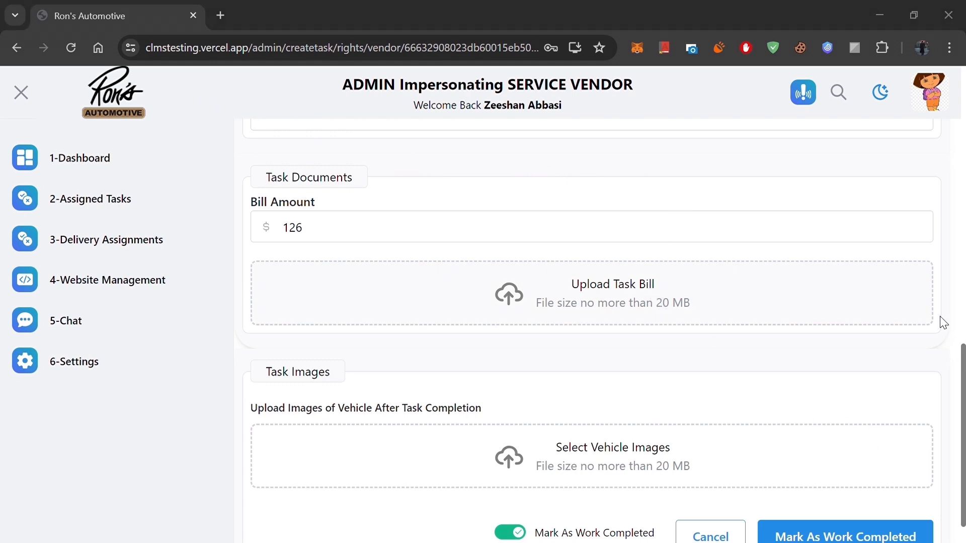
click(690, 426)
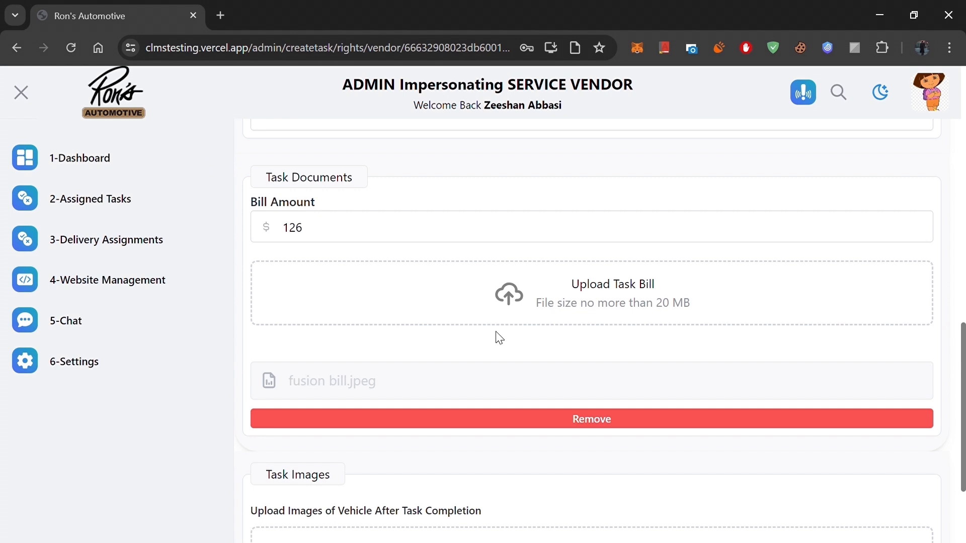
scroll(498, 338, down, 3)
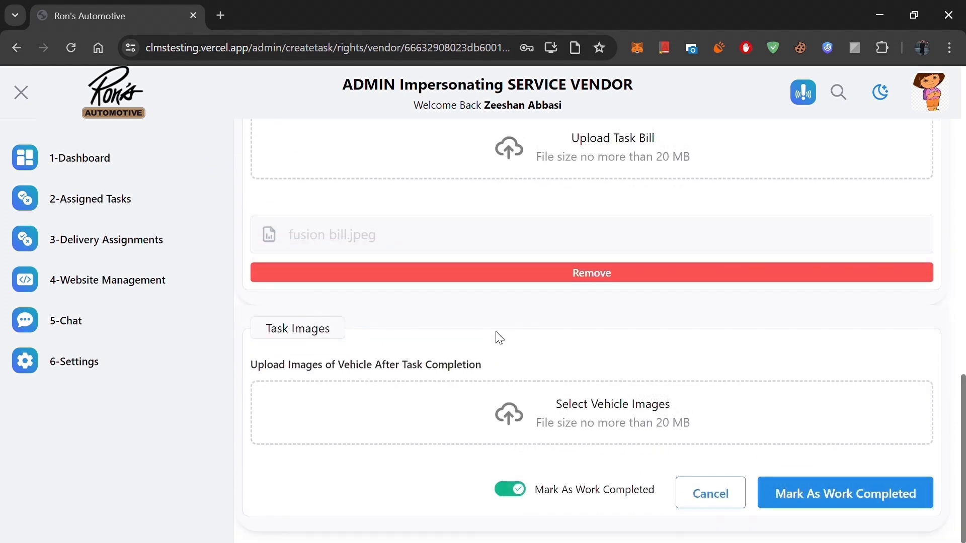
click(777, 487)
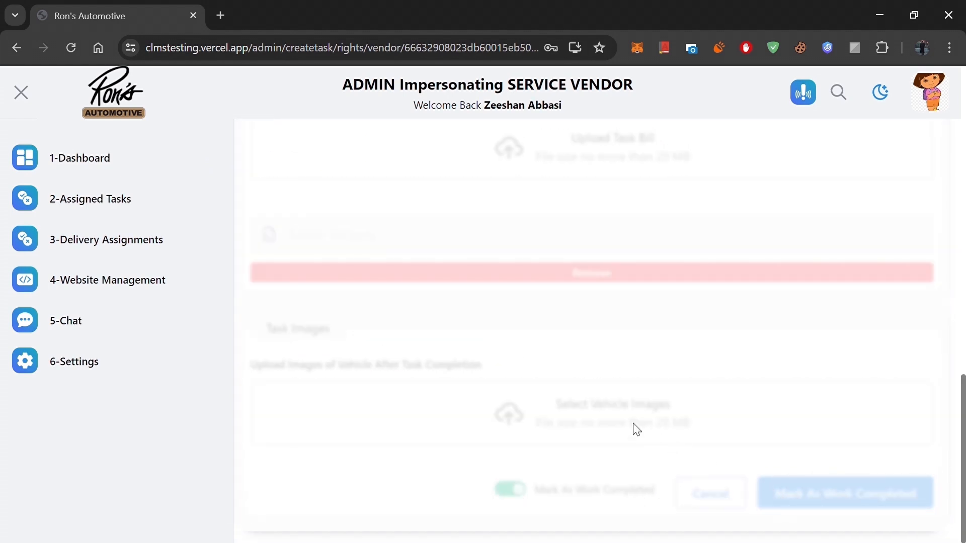
scroll(637, 313, up, 4)
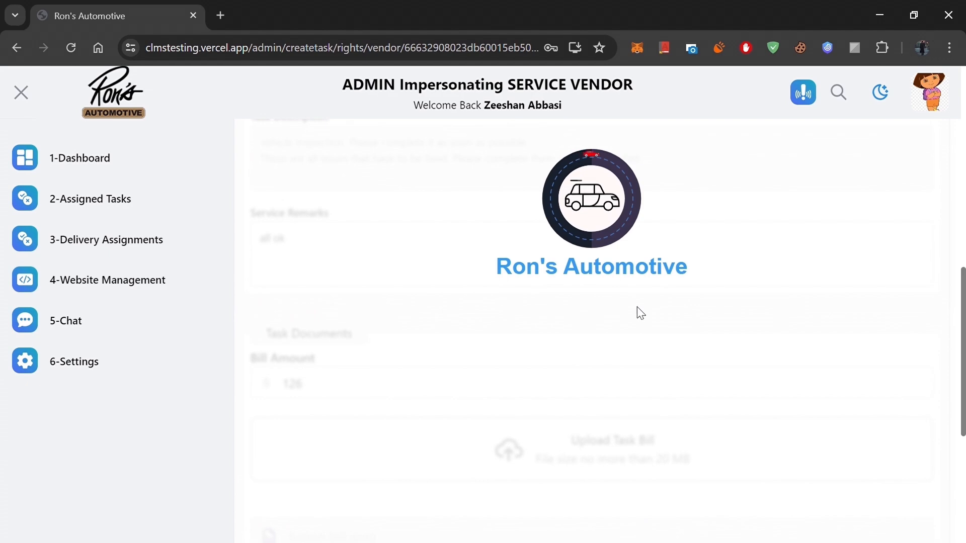
scroll(640, 313, up, 2)
scroll(639, 313, down, 2)
scroll(640, 313, up, 4)
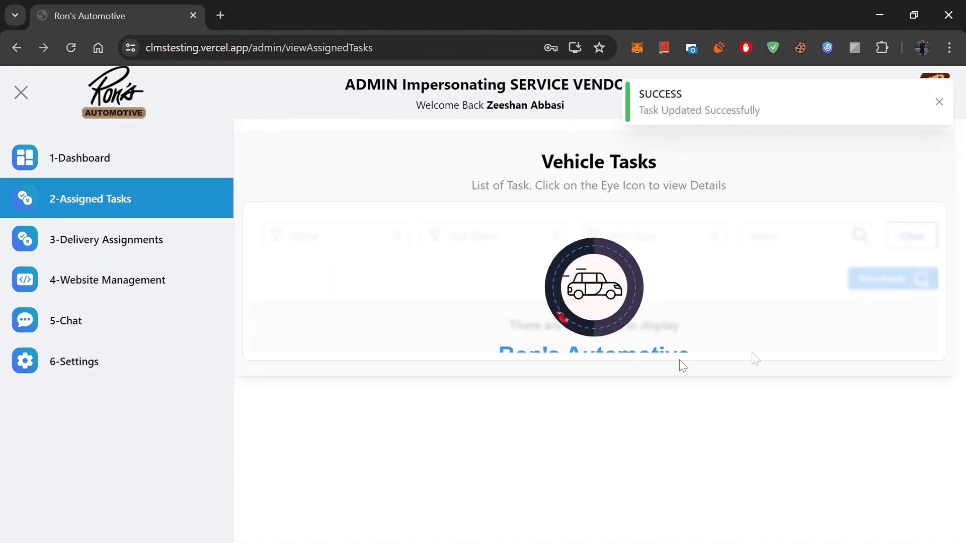
scroll(825, 420, down, 9)
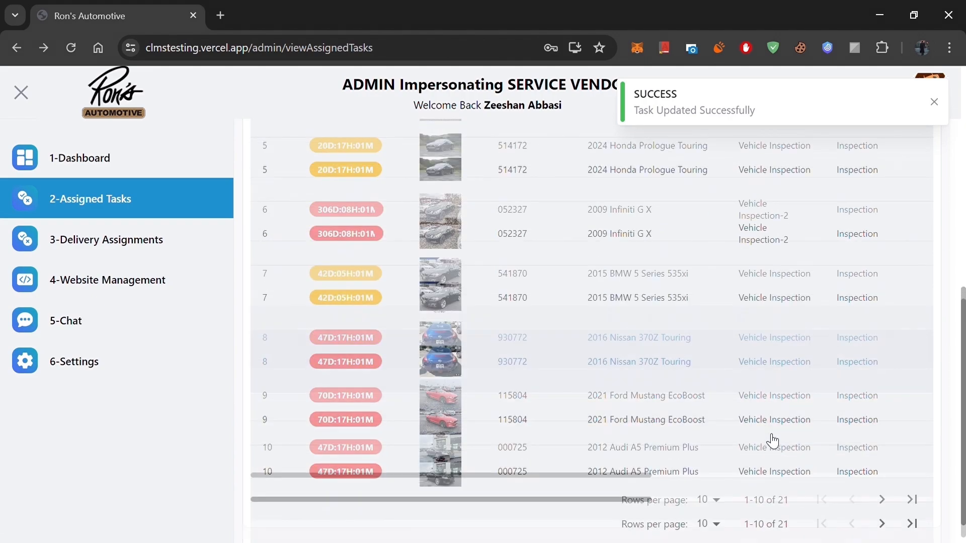
drag(637, 465, 961, 495)
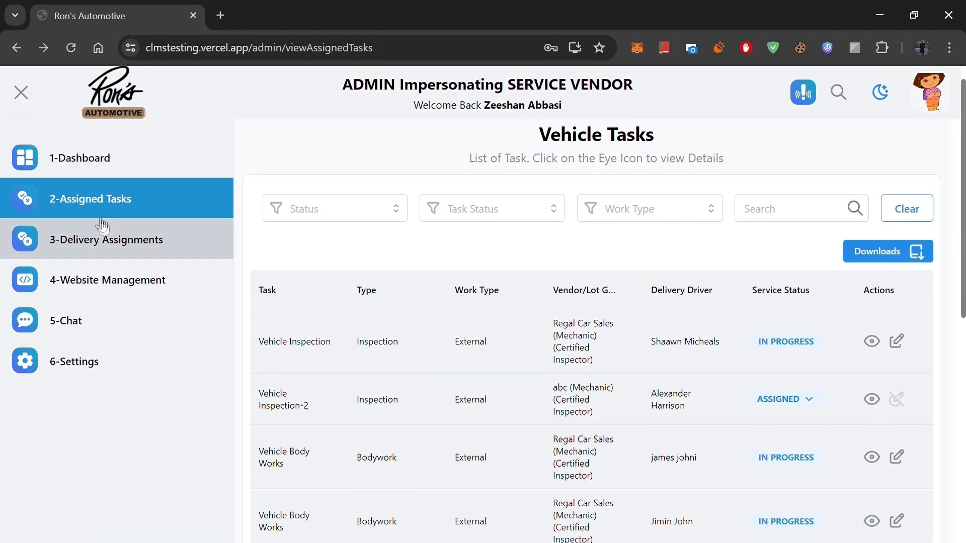
Step: Open the delivery assignments and set the Altima's delivery status to Received By Dealership
click(108, 245)
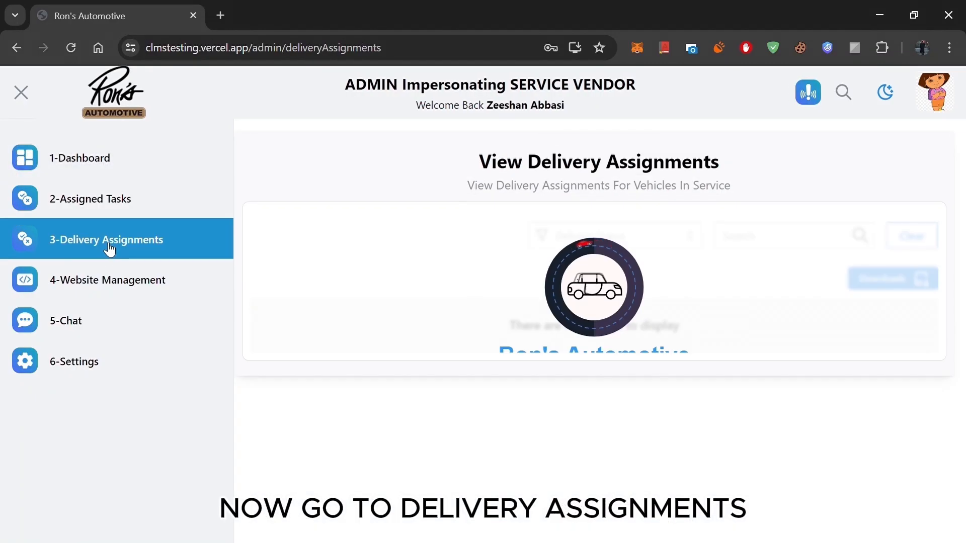
scroll(593, 441, down, 8)
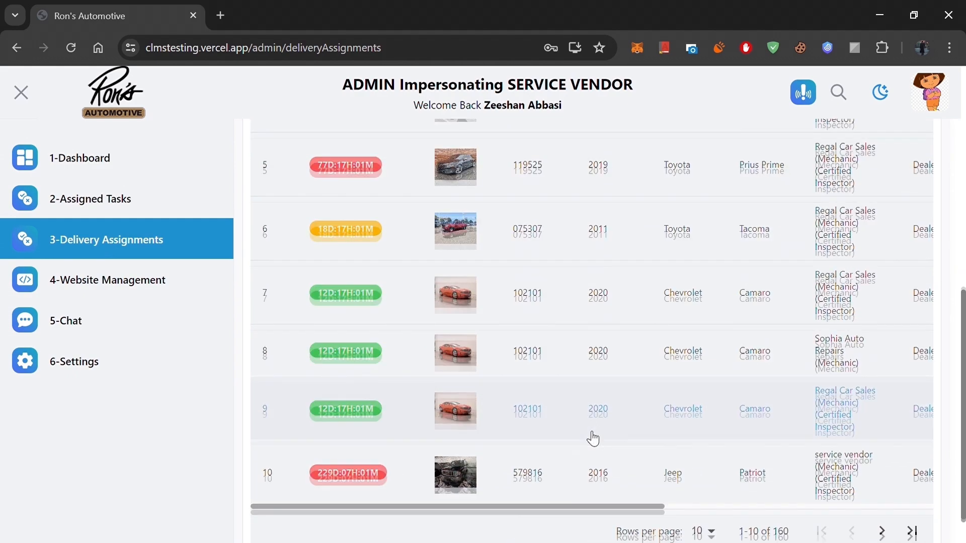
drag(590, 466, 963, 240)
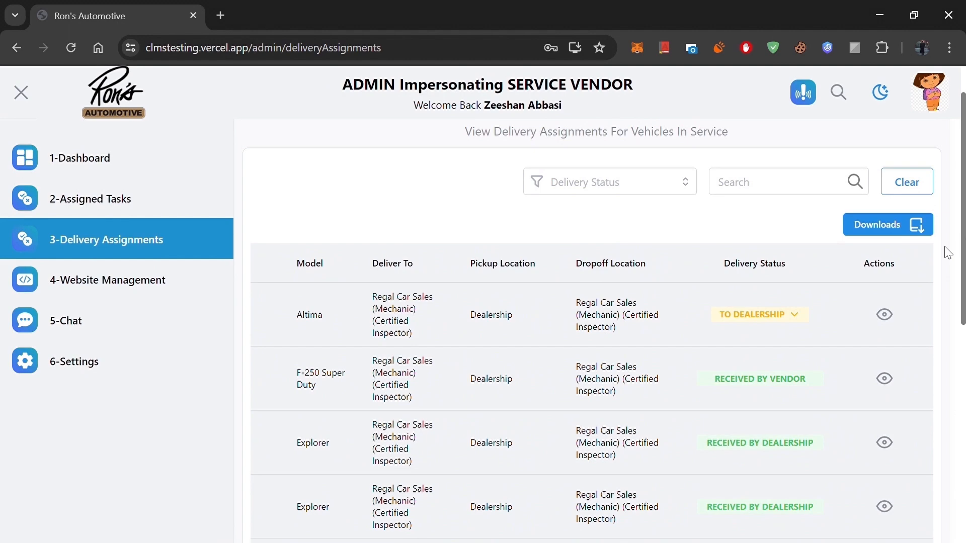
click(787, 317)
click(795, 345)
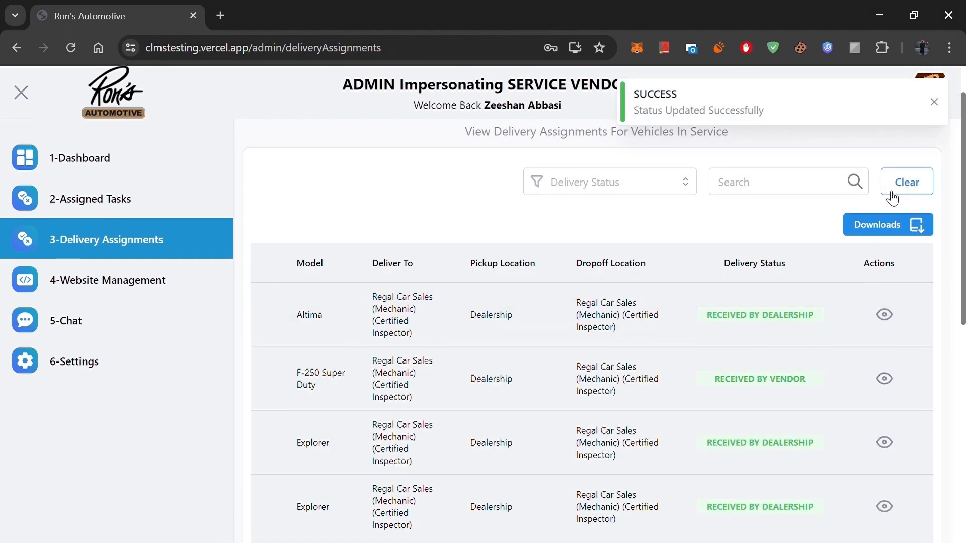
click(937, 109)
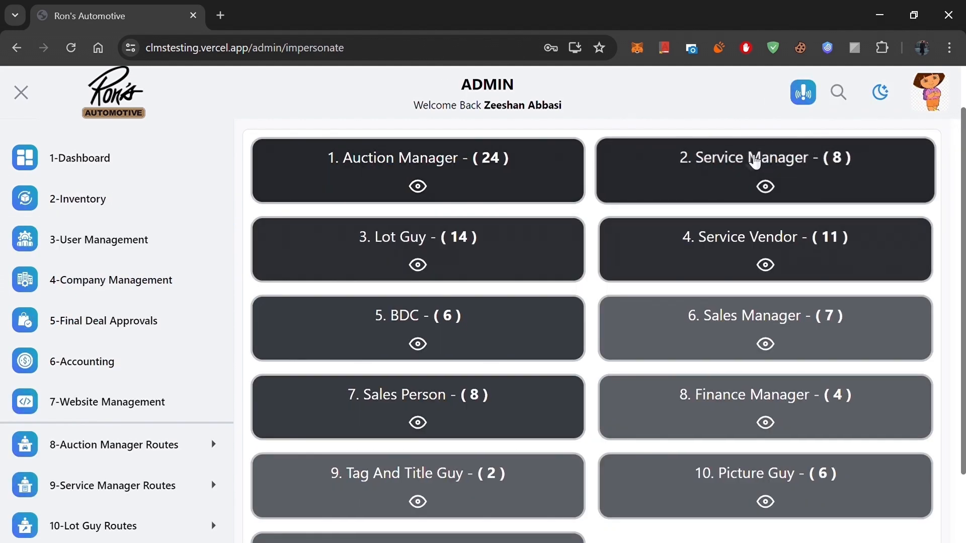
Step: Impersonate the Service Manager and open the list of all vehicles in service
click(714, 176)
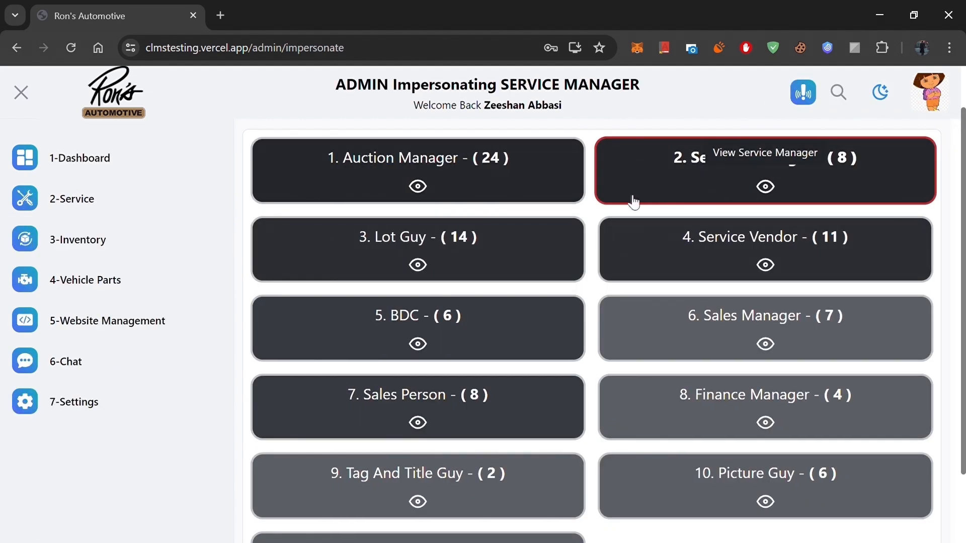
click(111, 210)
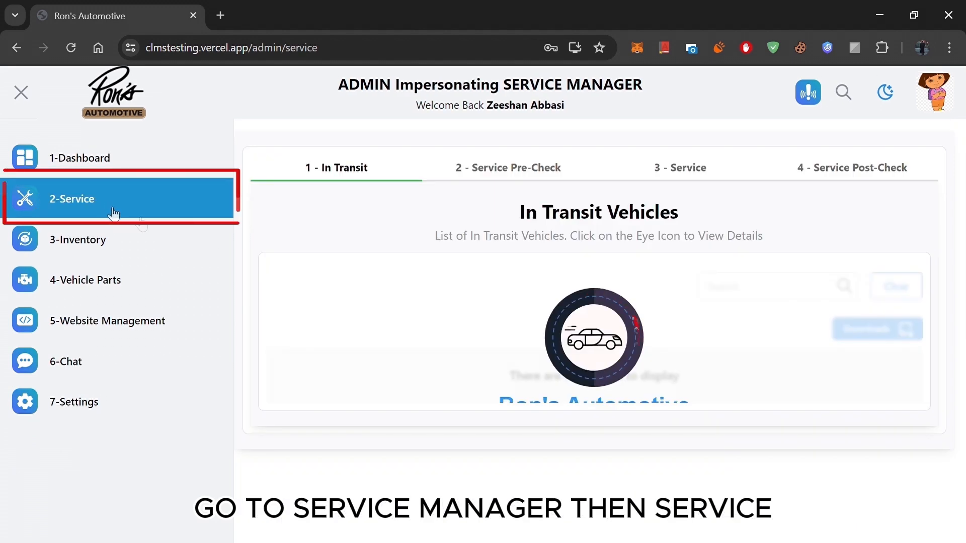
click(672, 172)
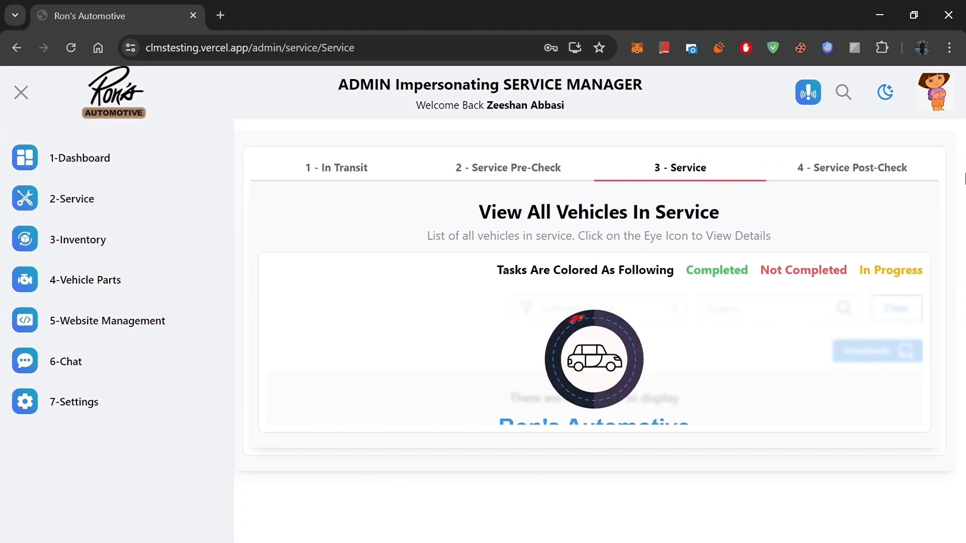
Step: Expand the 2018 Nissan Altima's entry and show its Detailing tasks
scroll(945, 206, down, 1)
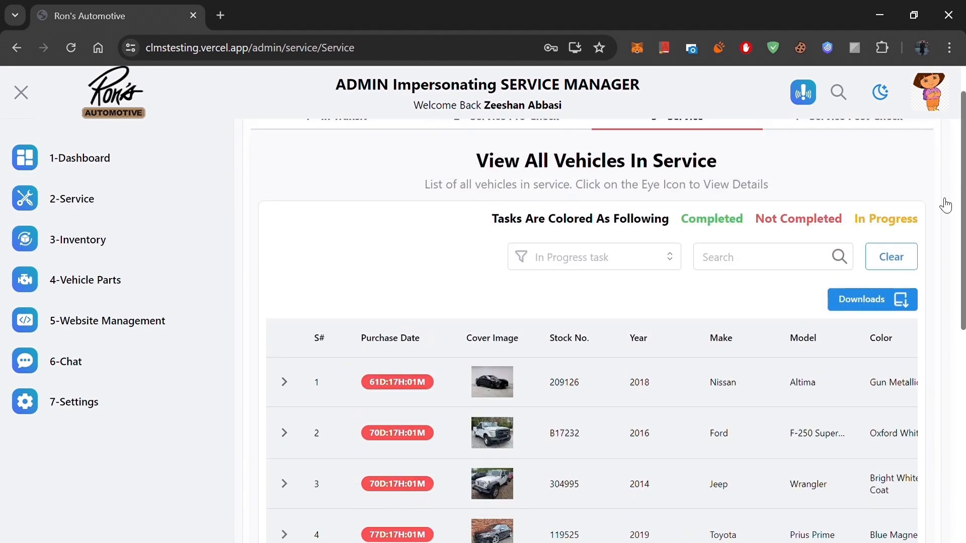
scroll(769, 184, down, 8)
scroll(467, 202, up, 10)
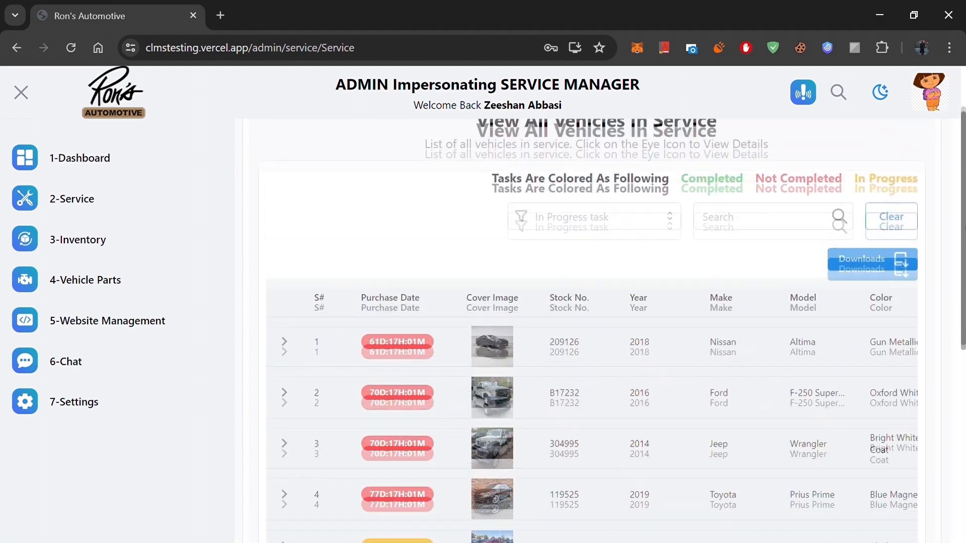
scroll(468, 203, down, 2)
click(284, 239)
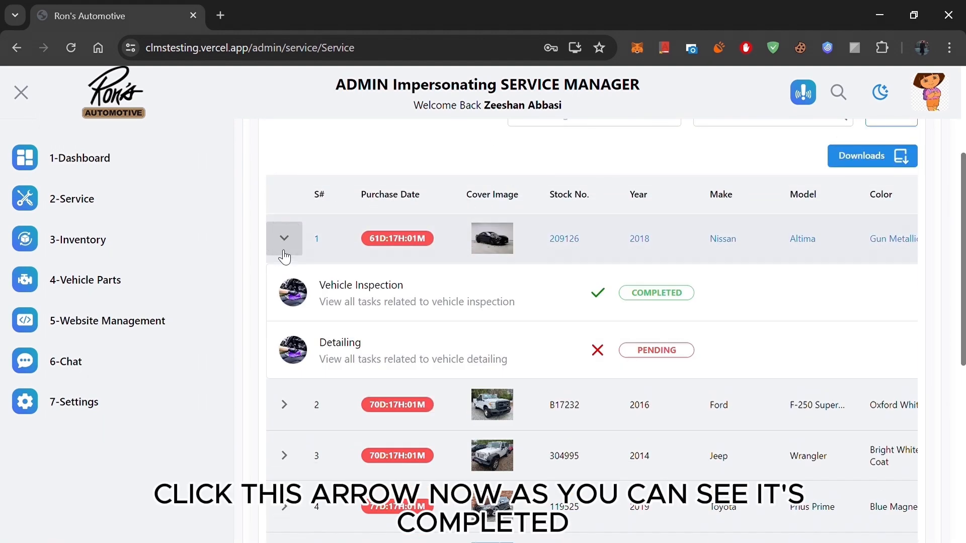
click(658, 348)
Step: Assign Sophia Auto Repairs (Mechanic) as the external service vendor for the Altima's Vehicle Detailing task and choose a lot guy for its delivery
scroll(676, 390, down, 1)
scroll(672, 390, up, 3)
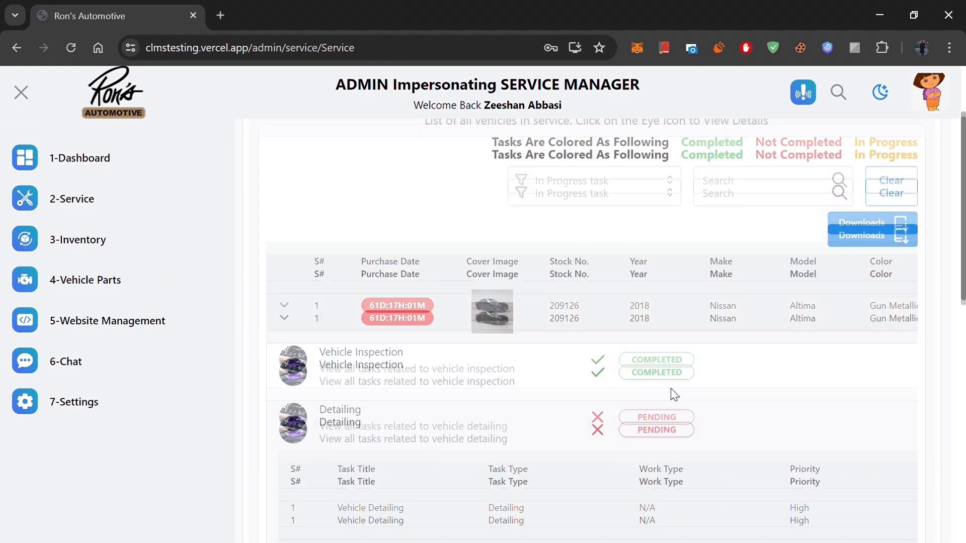
scroll(674, 395, down, 10)
drag(591, 445, 787, 455)
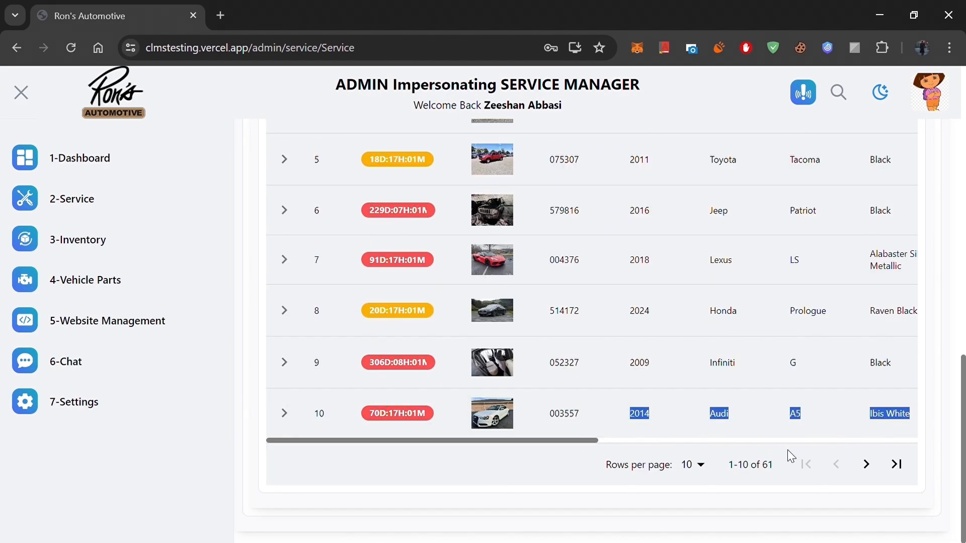
click(779, 441)
scroll(726, 310, up, 10)
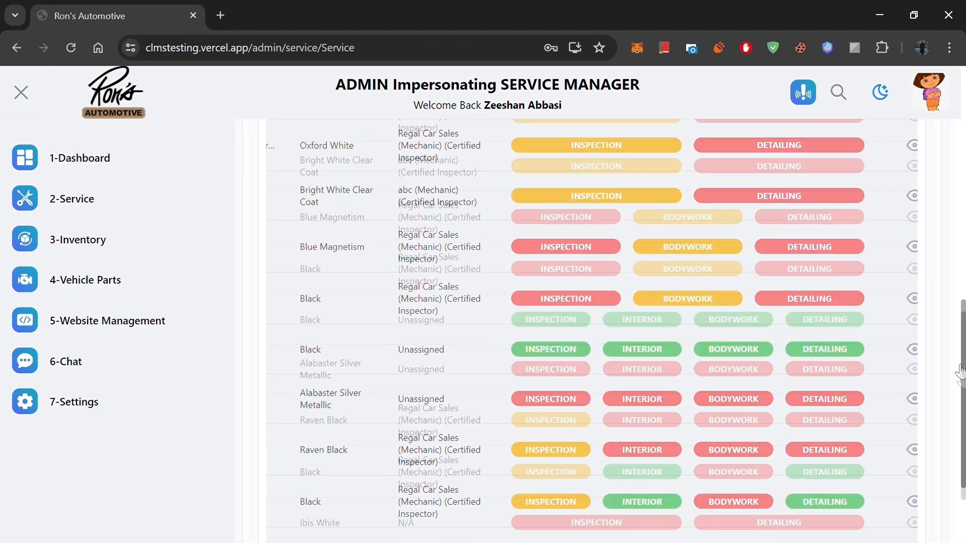
click(615, 326)
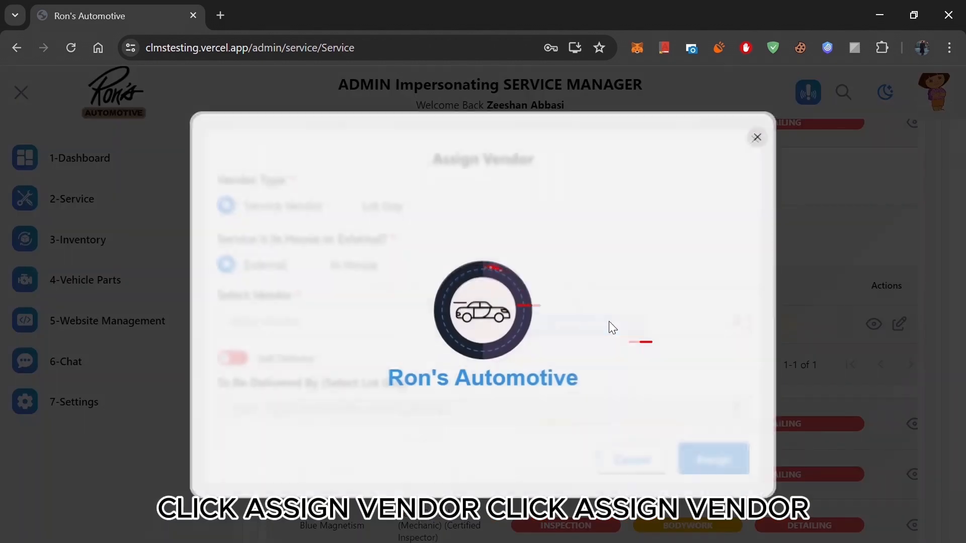
click(398, 327)
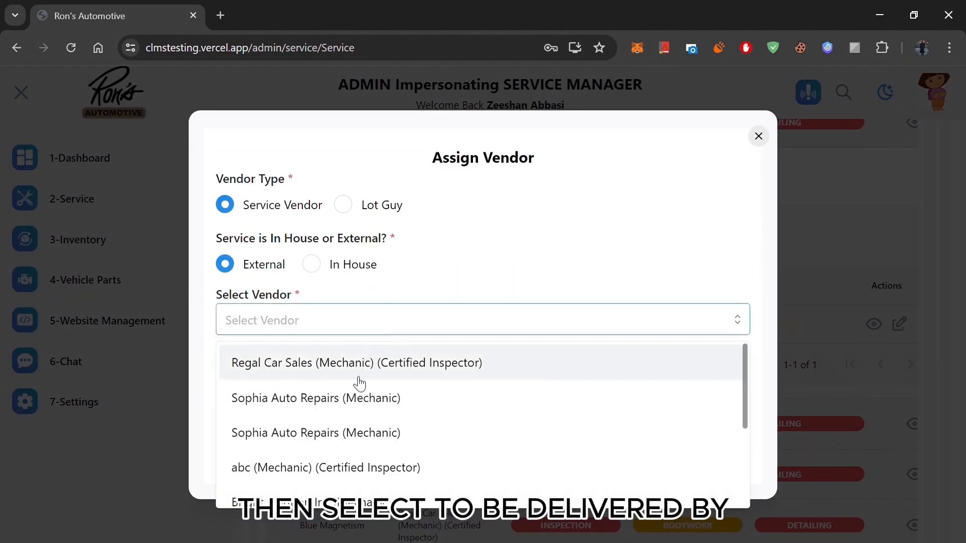
click(357, 397)
click(364, 407)
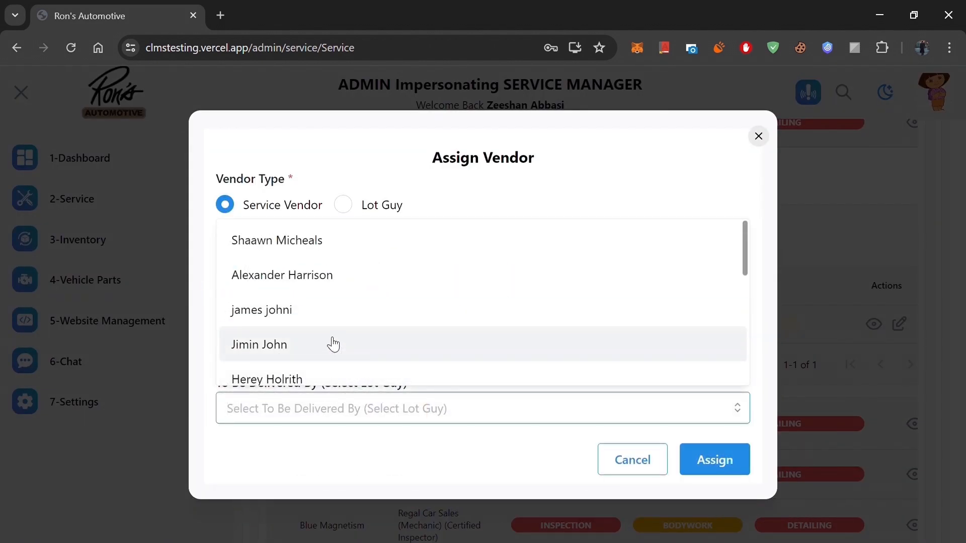
click(341, 277)
click(713, 460)
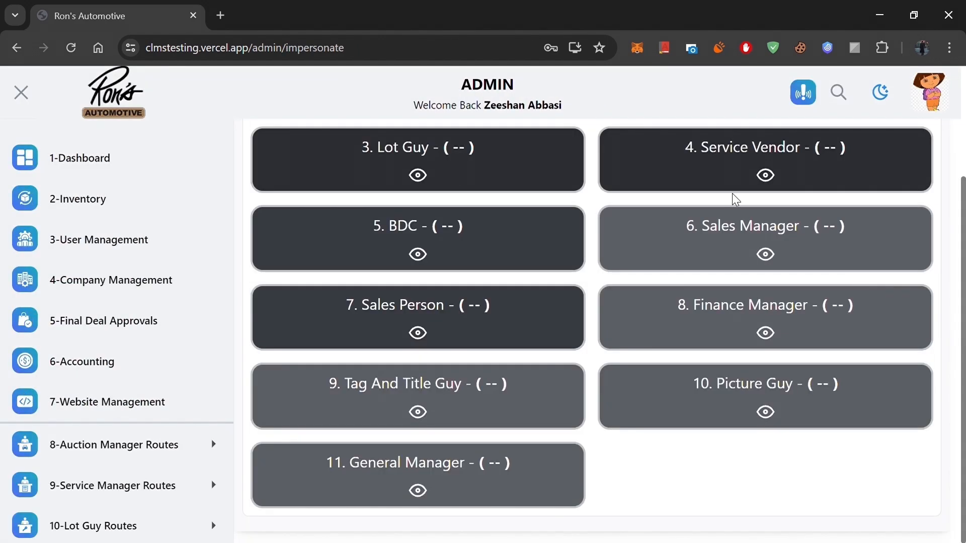
Step: Impersonate the Service Vendor and accept the assigned Vehicle Detailing task for Sophia Auto Repairs
click(765, 175)
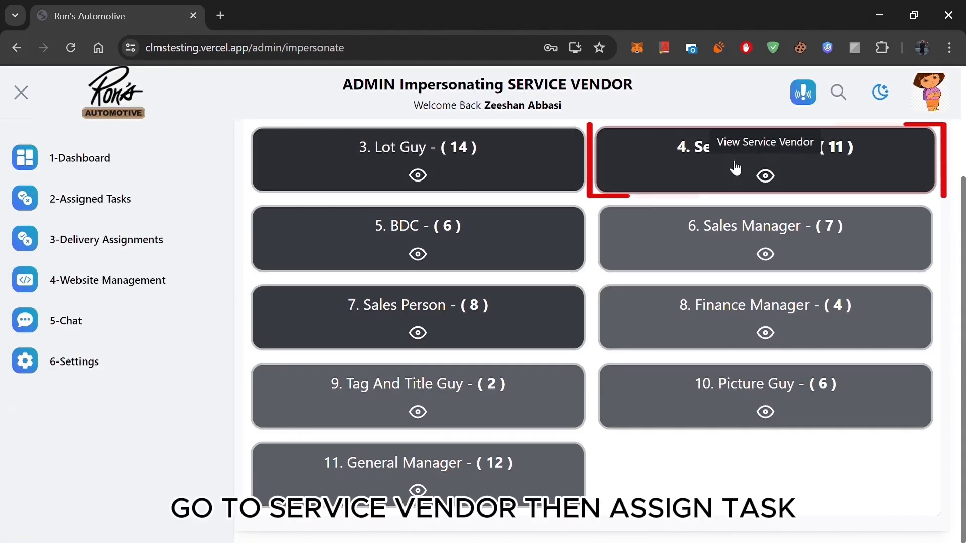
click(114, 199)
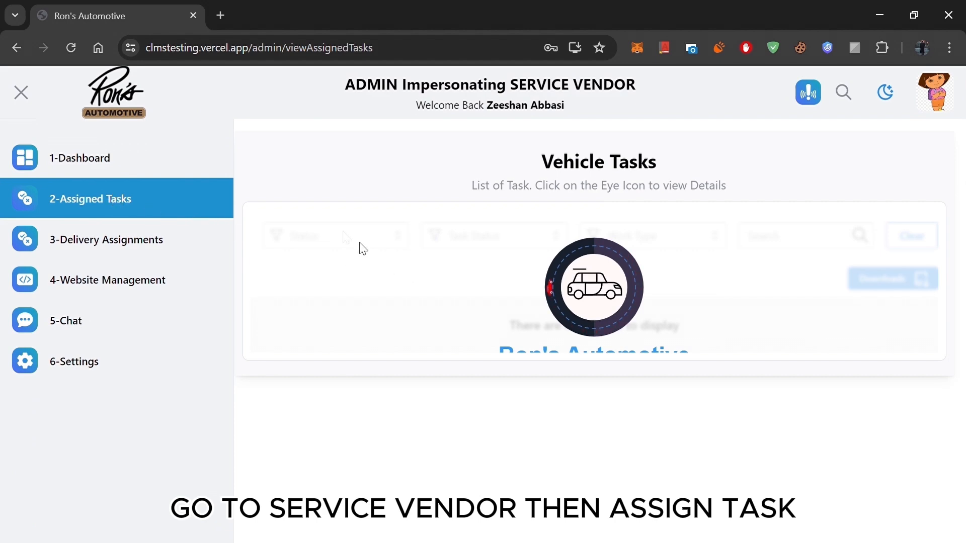
scroll(862, 381, down, 8)
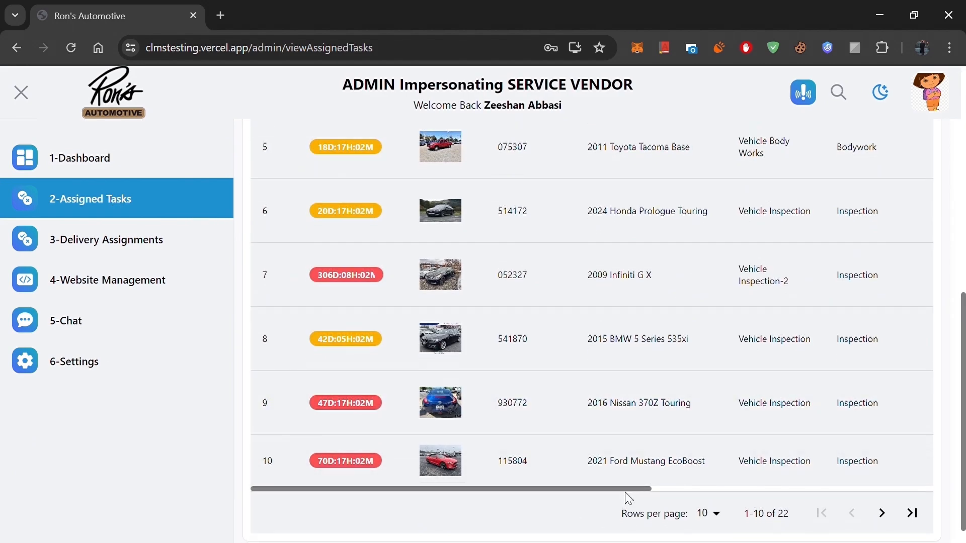
drag(624, 492, 721, 494)
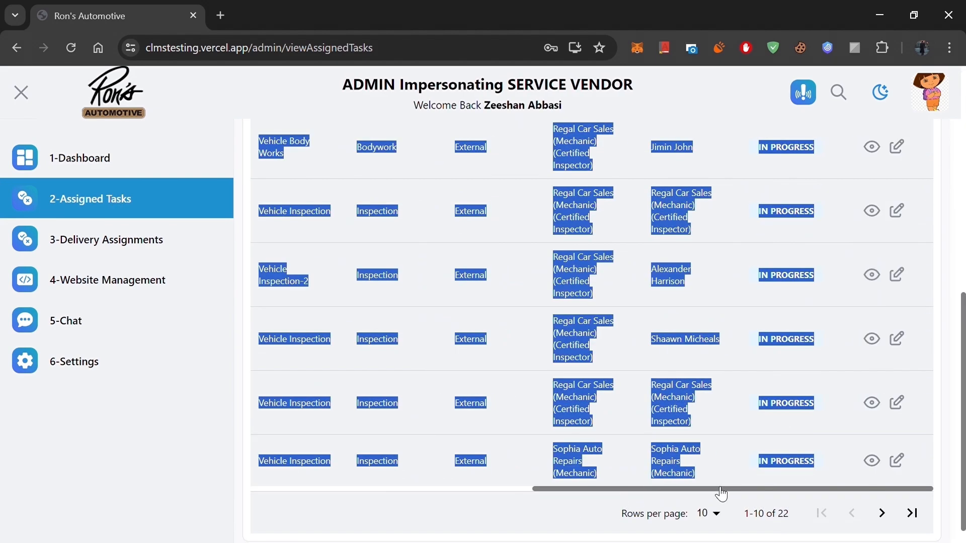
click(841, 410)
scroll(839, 405, down, 1)
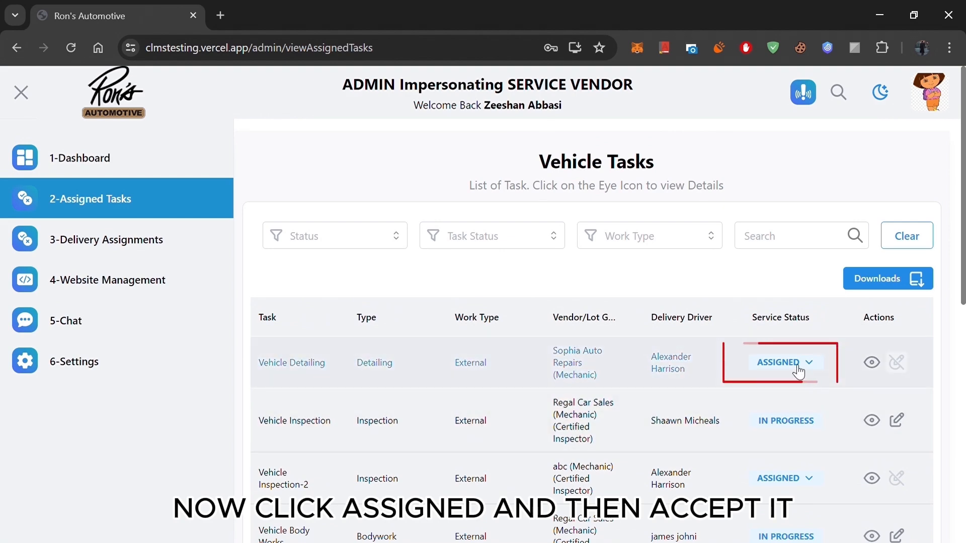
click(798, 372)
click(783, 391)
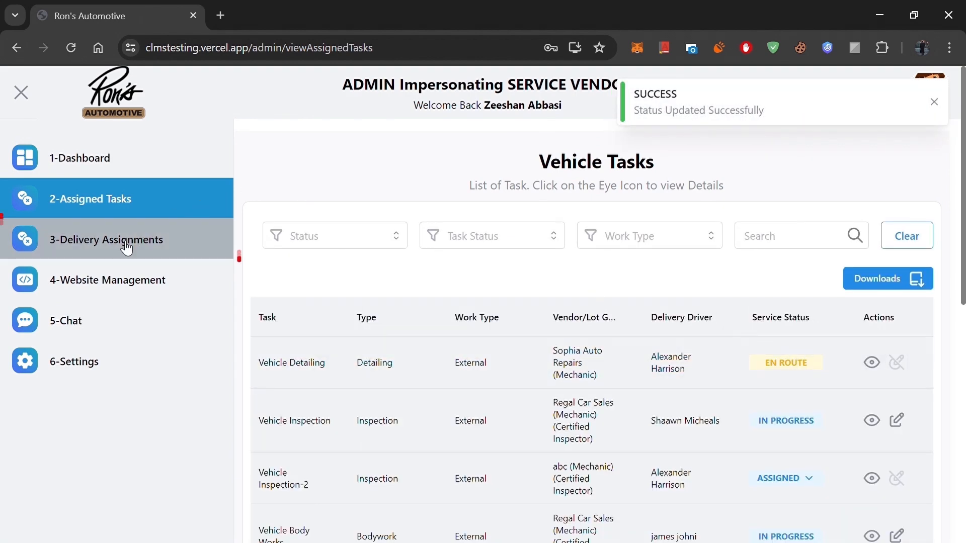
Step: Set the delivery status of the Altima's assignment to Sophia Auto Repairs (Mechanic) to Received by Vendor
click(127, 245)
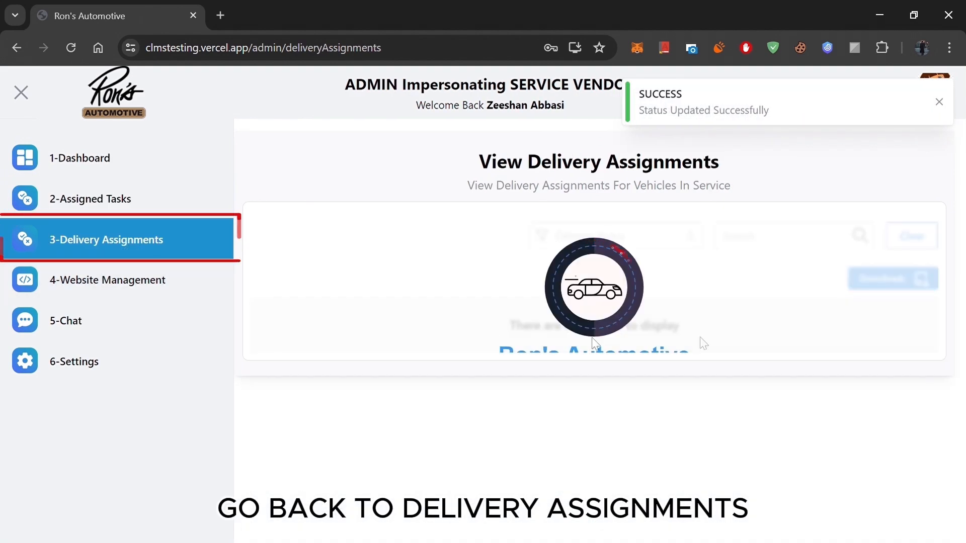
scroll(755, 382, down, 10)
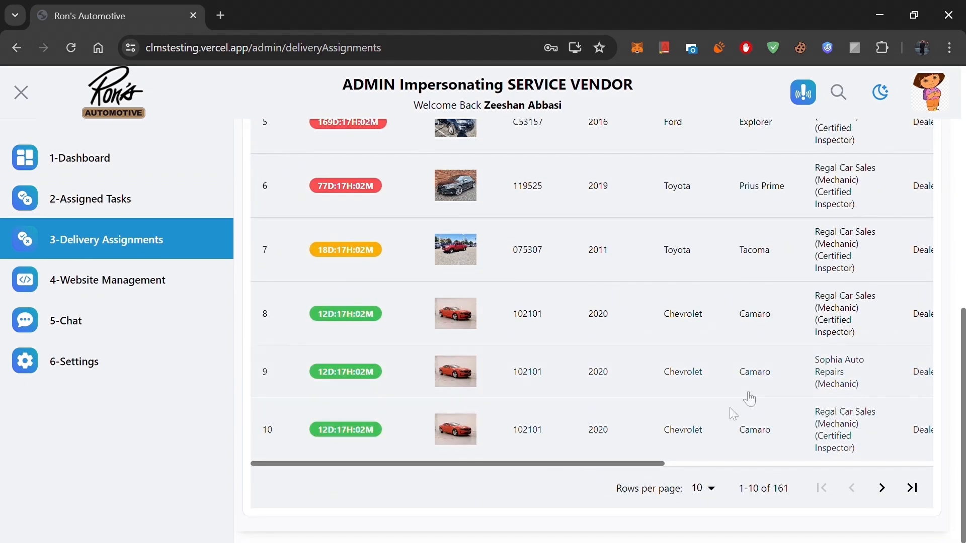
drag(654, 472, 923, 469)
scroll(791, 342, up, 1)
scroll(791, 342, up, 5)
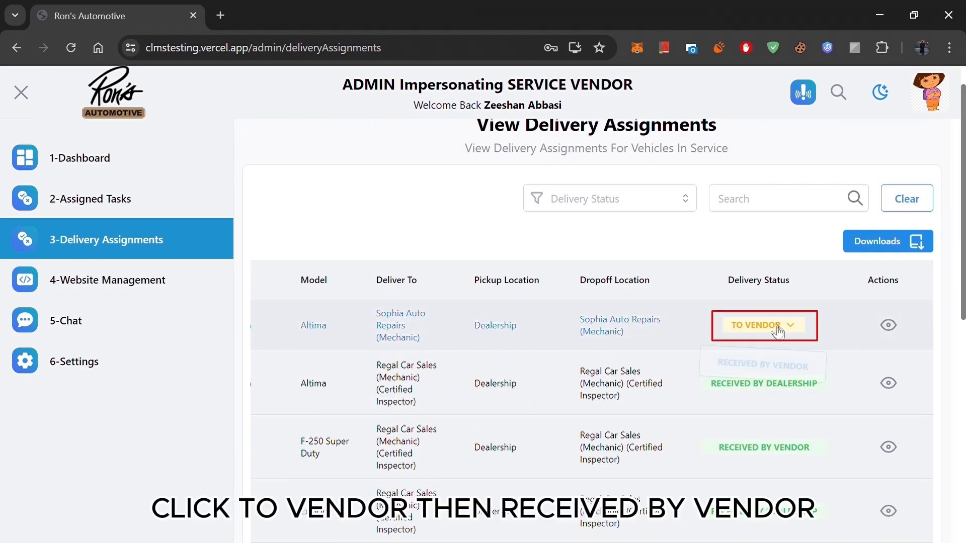
click(780, 328)
click(779, 351)
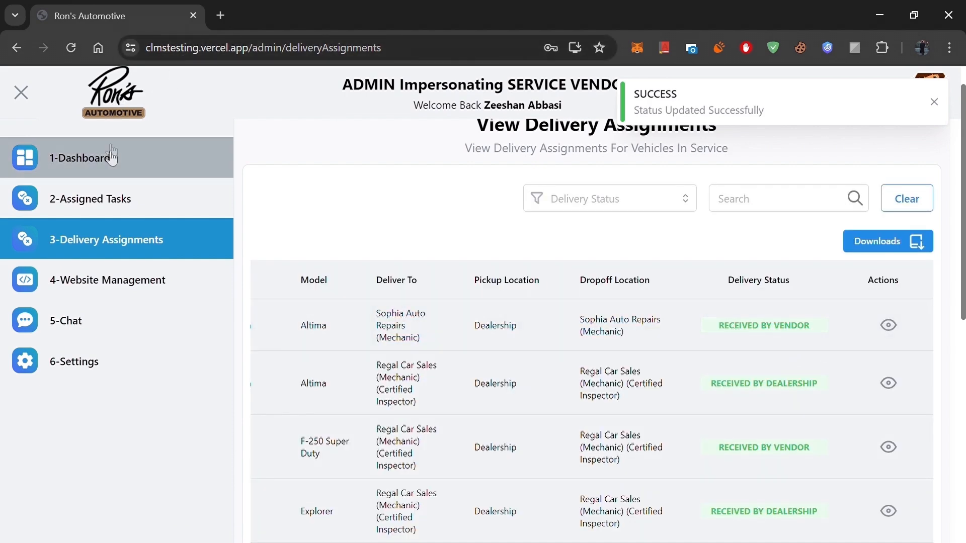
Step: Open the 2018 Nissan Altima's Vehicle Detailing task from the assigned tasks for updating
click(111, 197)
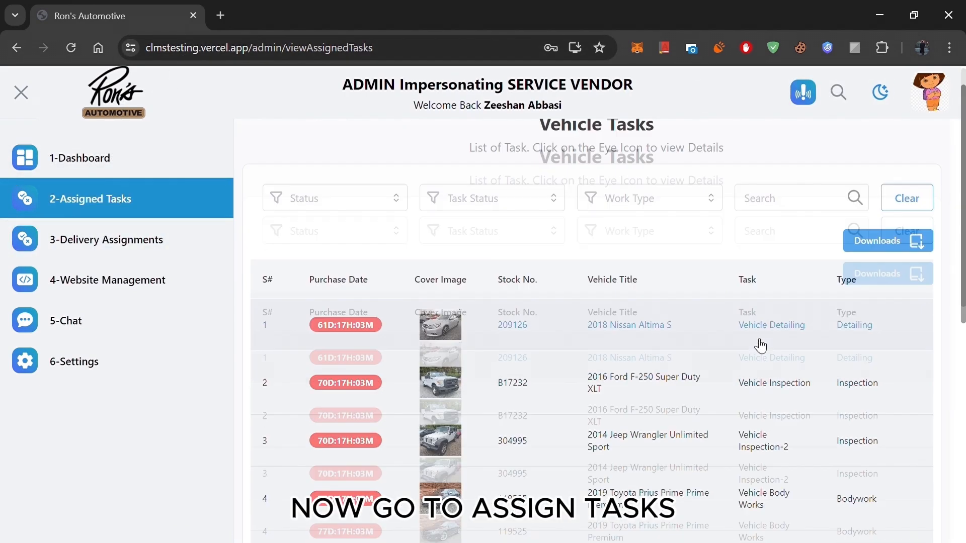
scroll(704, 403, down, 8)
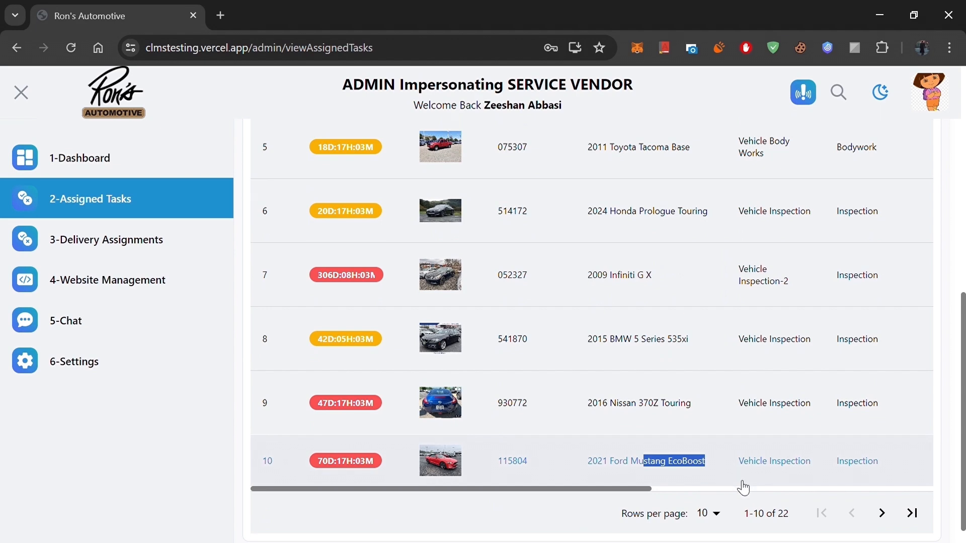
scroll(742, 483, right, 10)
scroll(789, 383, up, 8)
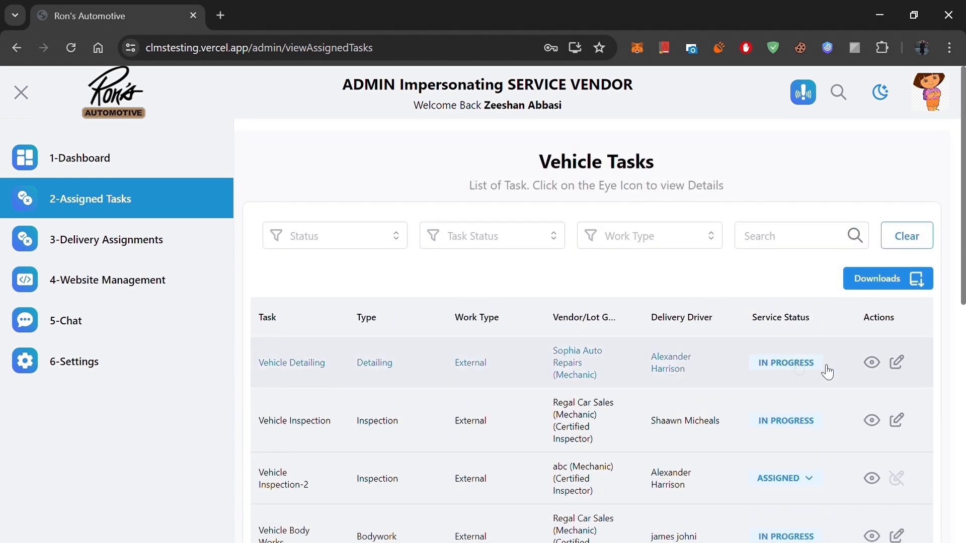
click(896, 362)
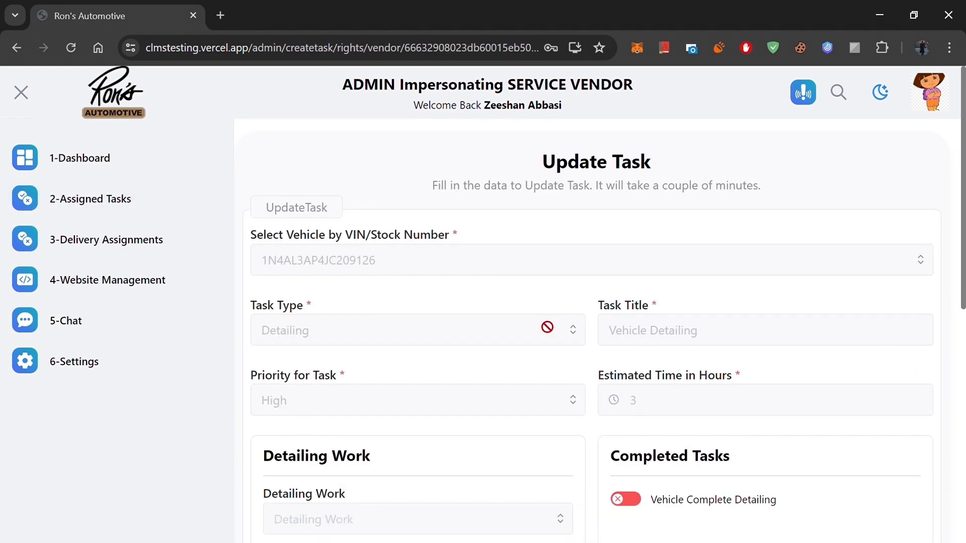
Step: Mark Vehicle Complete Detailing as completed and enter "all ok" as the service remarks
scroll(546, 326, down, 5)
click(625, 268)
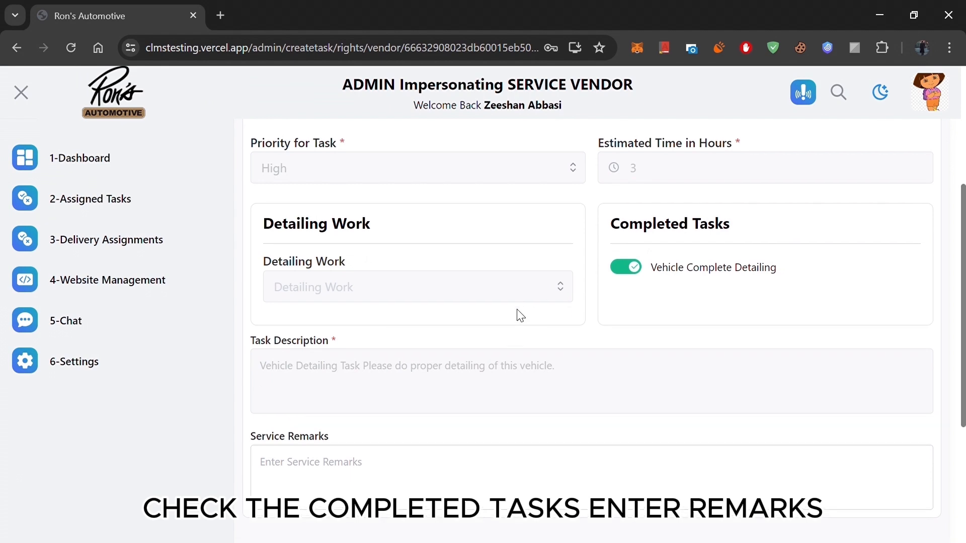
scroll(521, 315, down, 3)
click(465, 324)
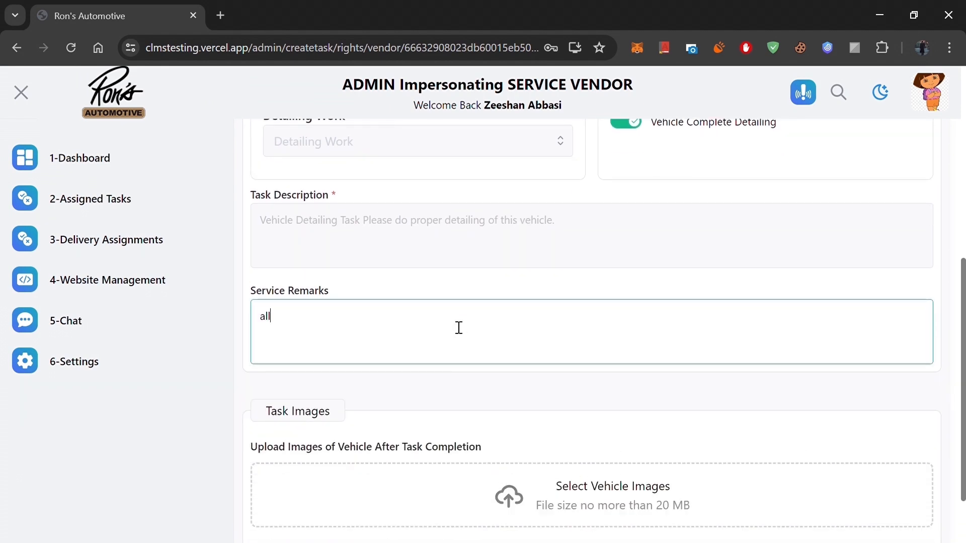
text(k)
scroll(459, 327, down, 2)
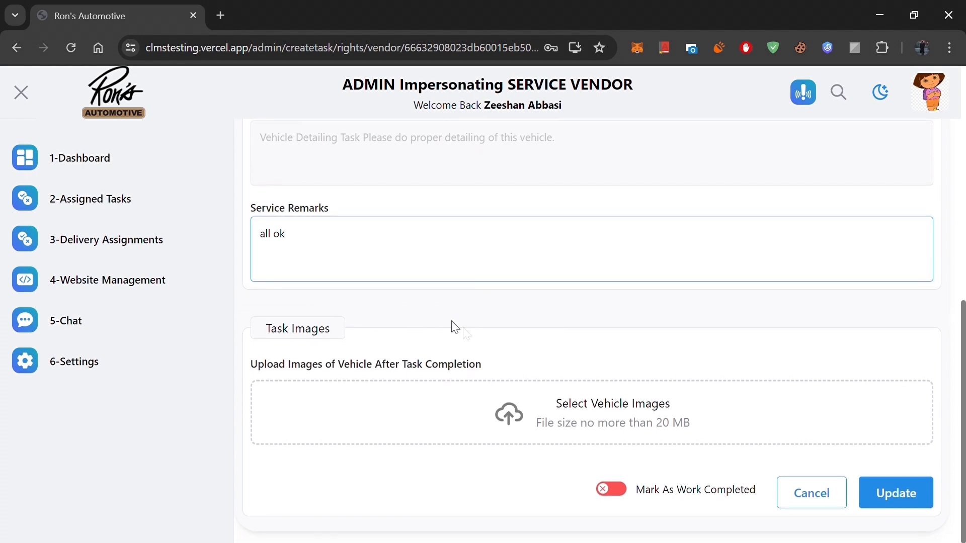
Step: Mark the detailing task as work completed and enter a bill amount of 6545
click(609, 486)
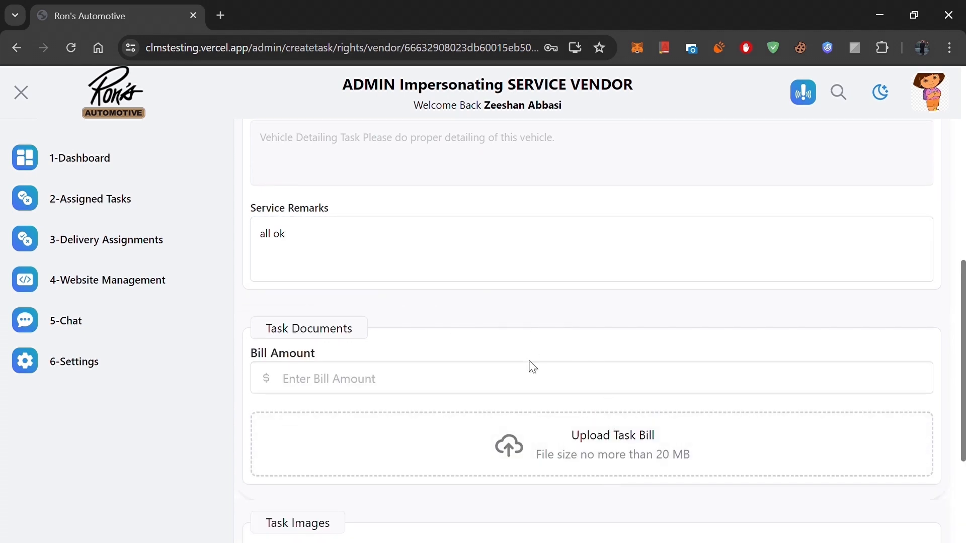
click(537, 380)
text(6545)
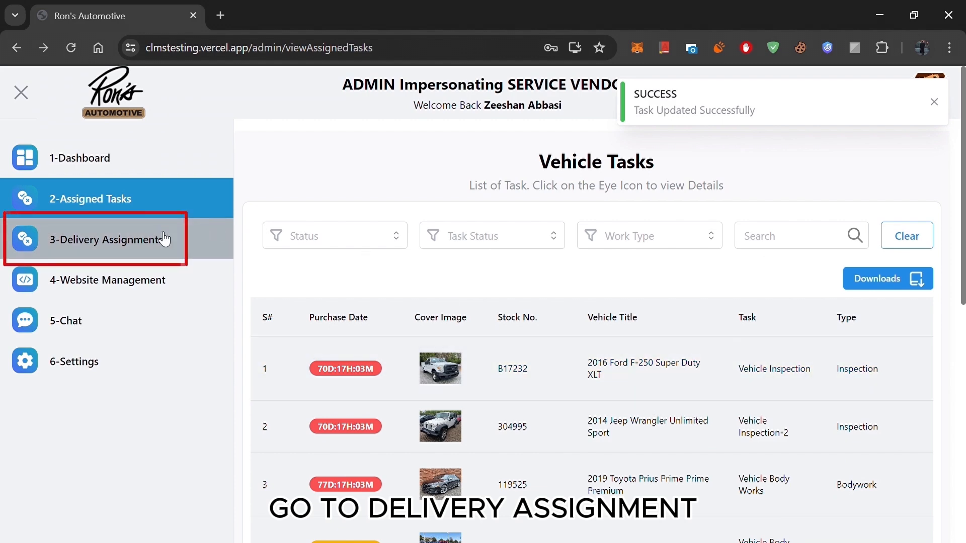
Step: Set the delivery status of the Altima's Sophia Auto Repairs assignment to Received by Dealership
click(164, 237)
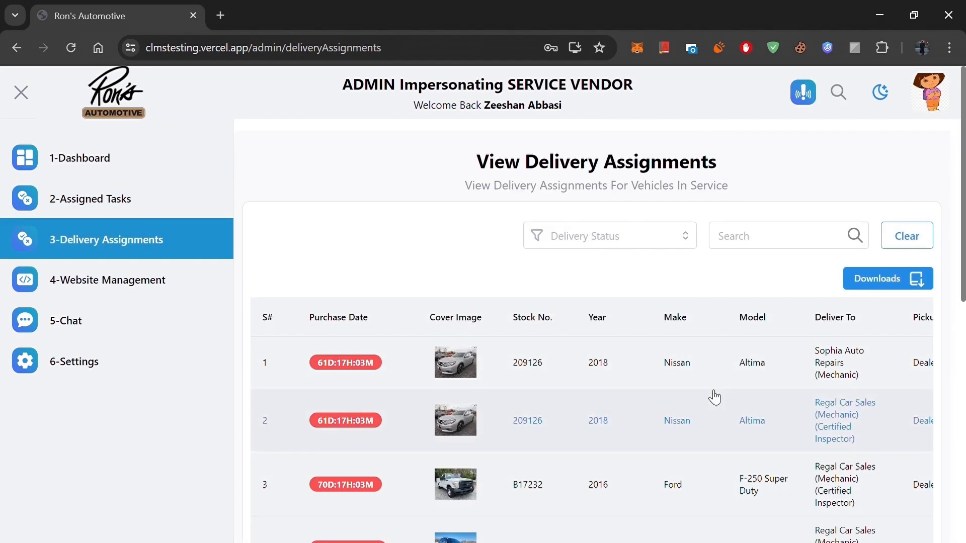
scroll(711, 395, down, 10)
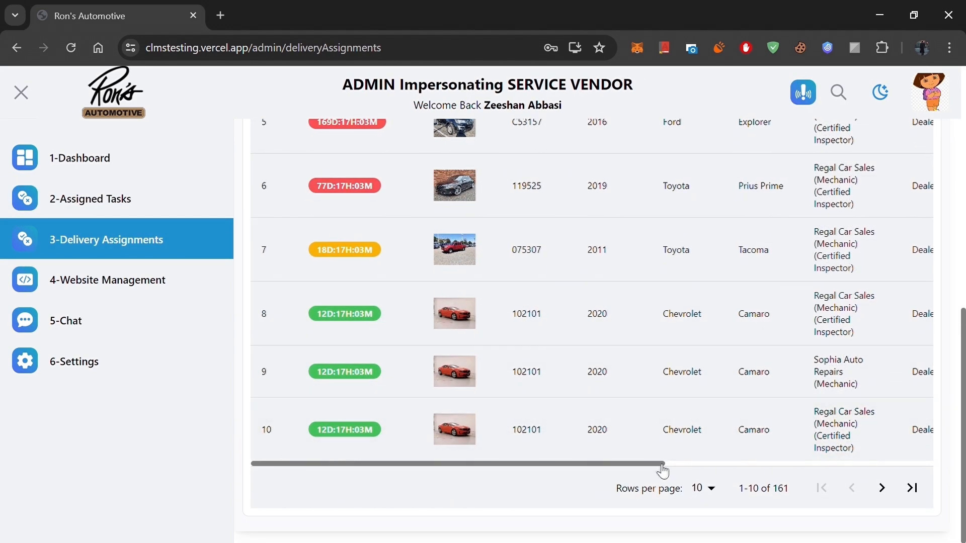
drag(662, 464, 947, 481)
scroll(775, 285, up, 10)
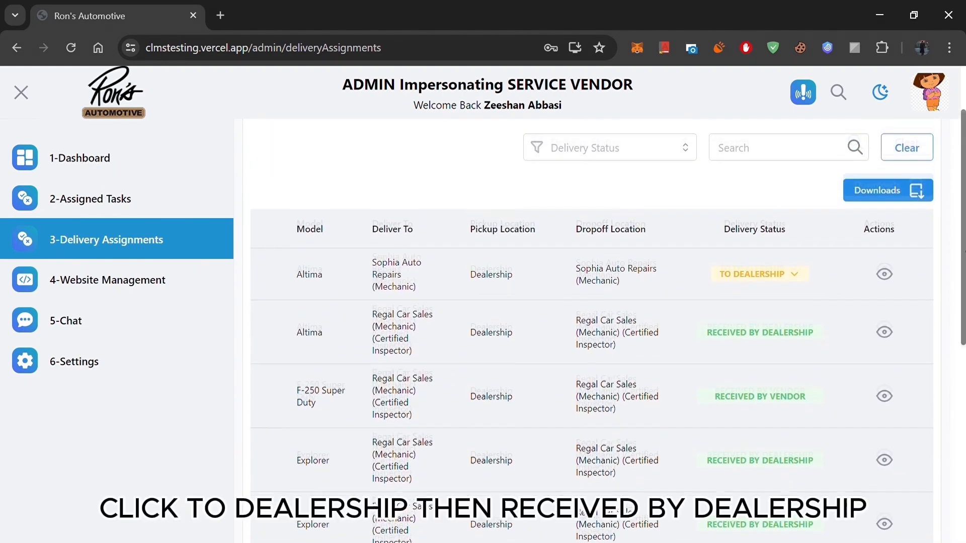
click(774, 285)
click(767, 307)
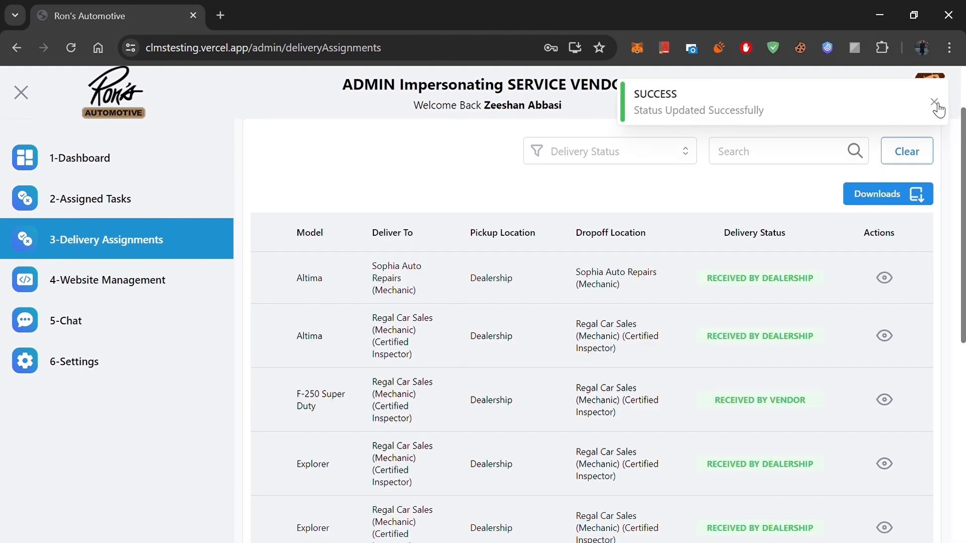
click(935, 103)
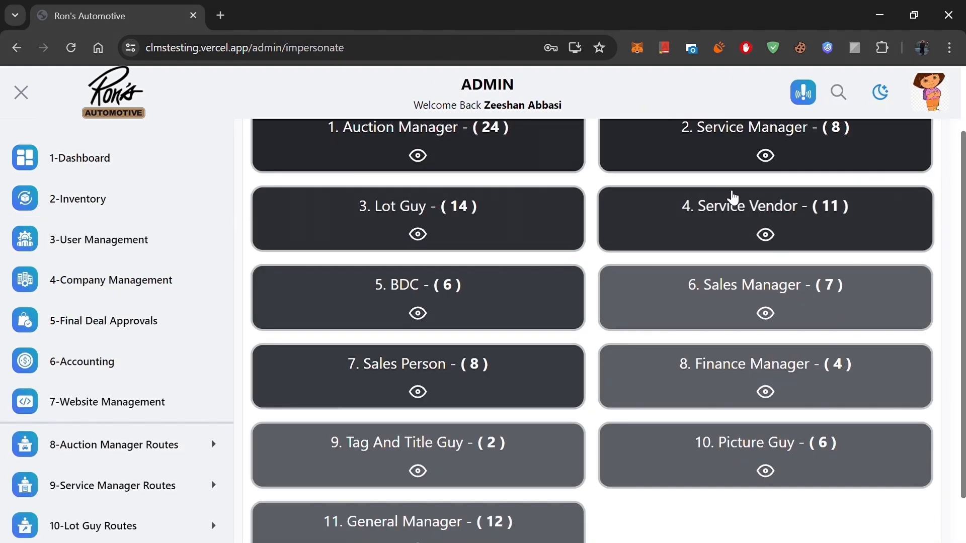
Step: Impersonate the Service Manager and return to the list of all vehicles in service
click(729, 155)
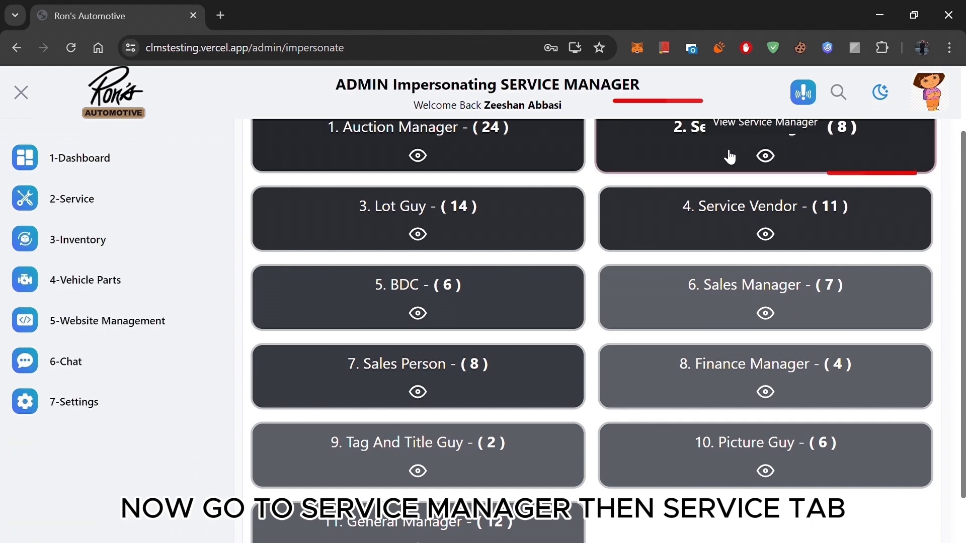
click(160, 197)
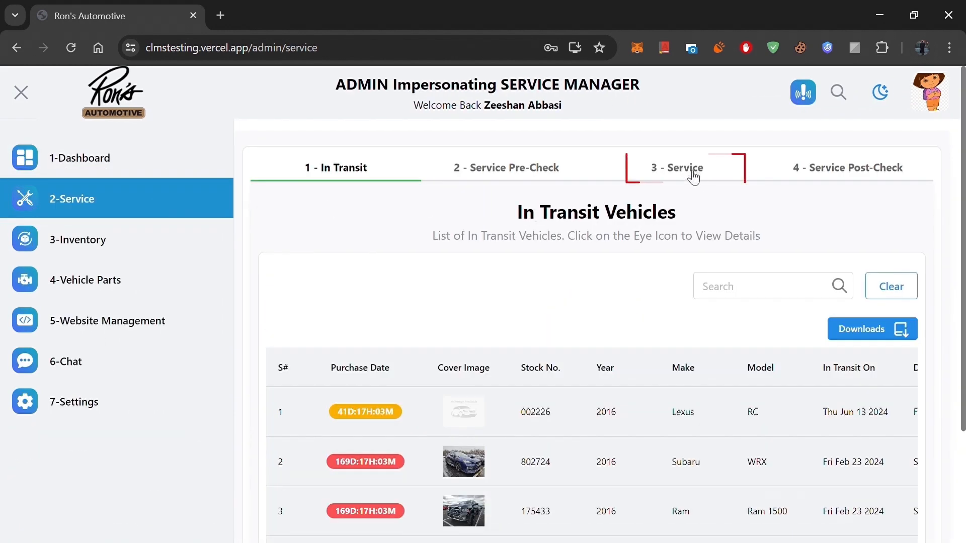
click(693, 177)
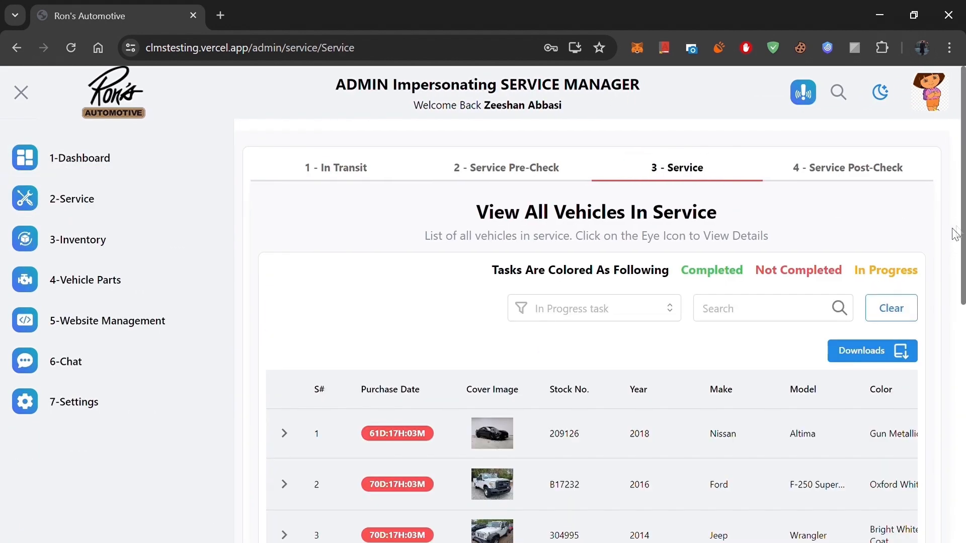
Step: Check the status of the Altima's tasks in the service list and expand its entry to view its inspection and detailing tasks
scroll(942, 409, down, 9)
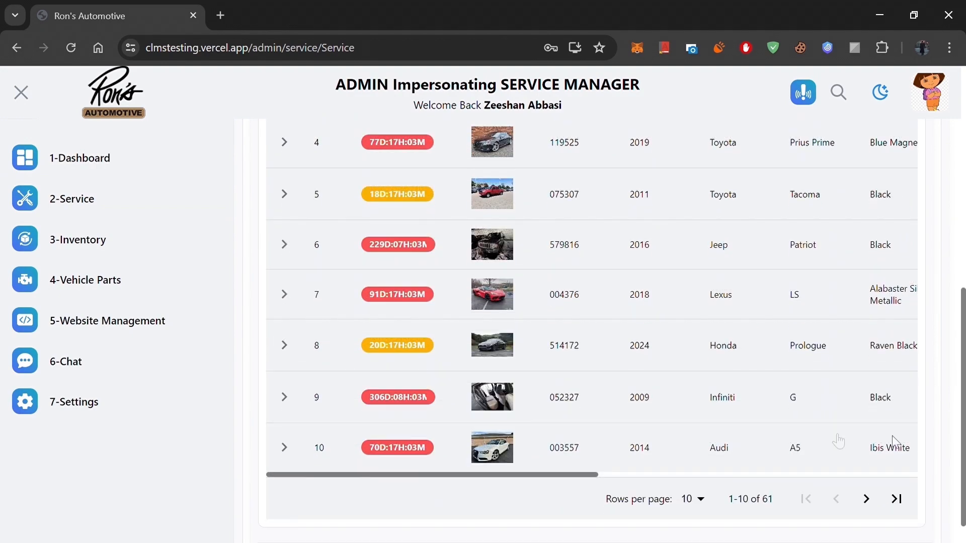
drag(574, 476, 907, 527)
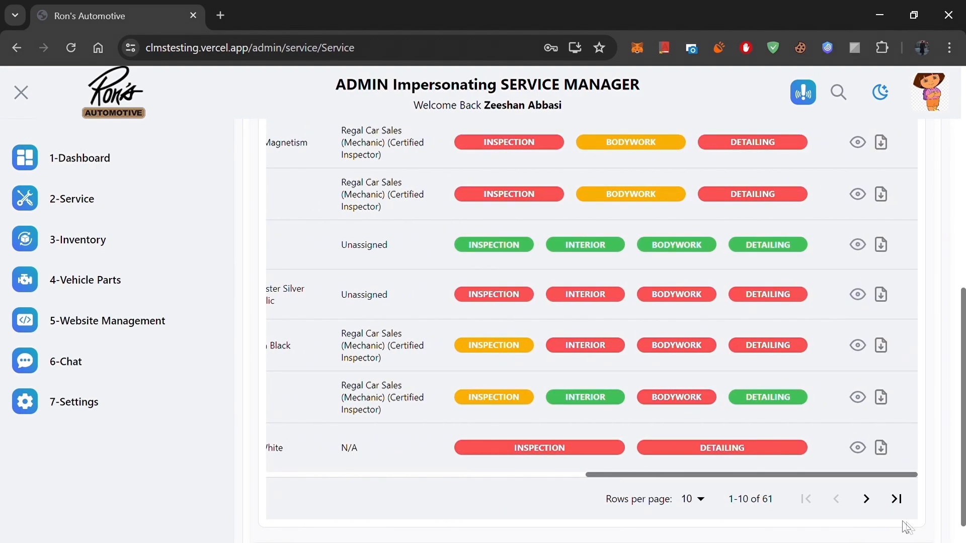
scroll(781, 310, up, 6)
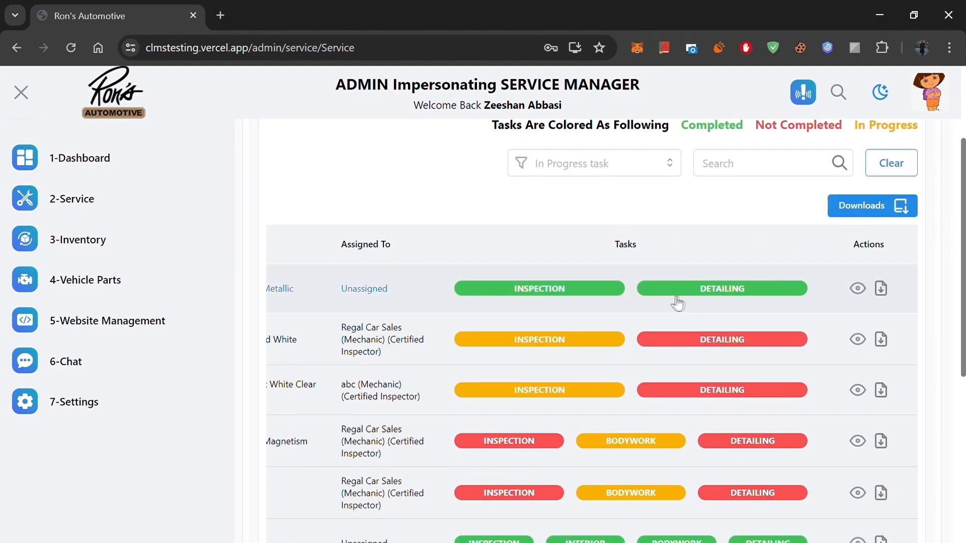
scroll(844, 476, down, 6)
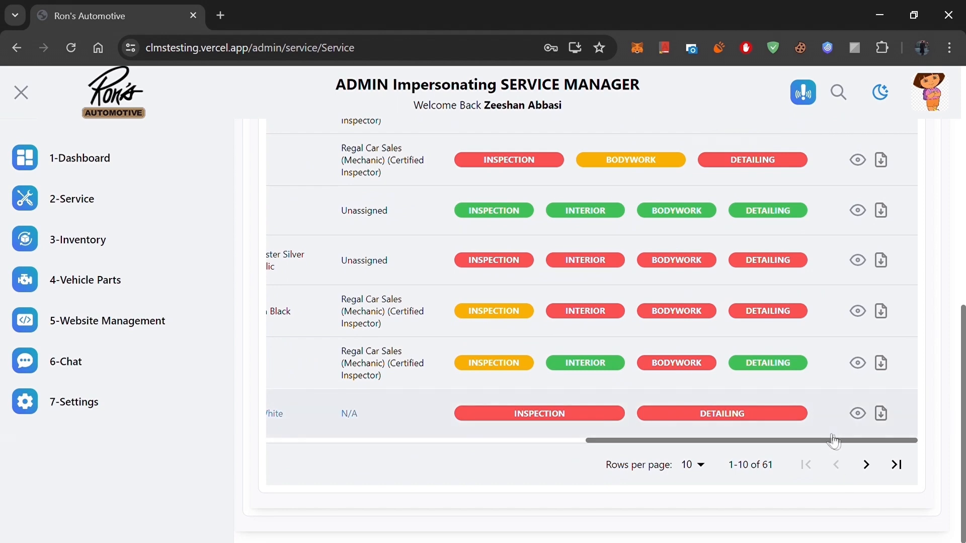
drag(844, 446, 469, 403)
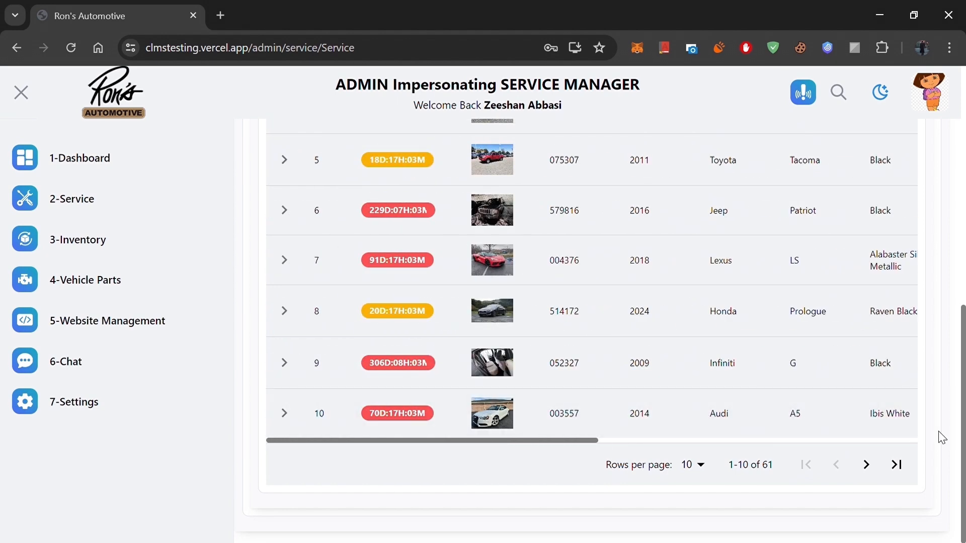
scroll(940, 433, up, 1)
scroll(940, 433, up, 4)
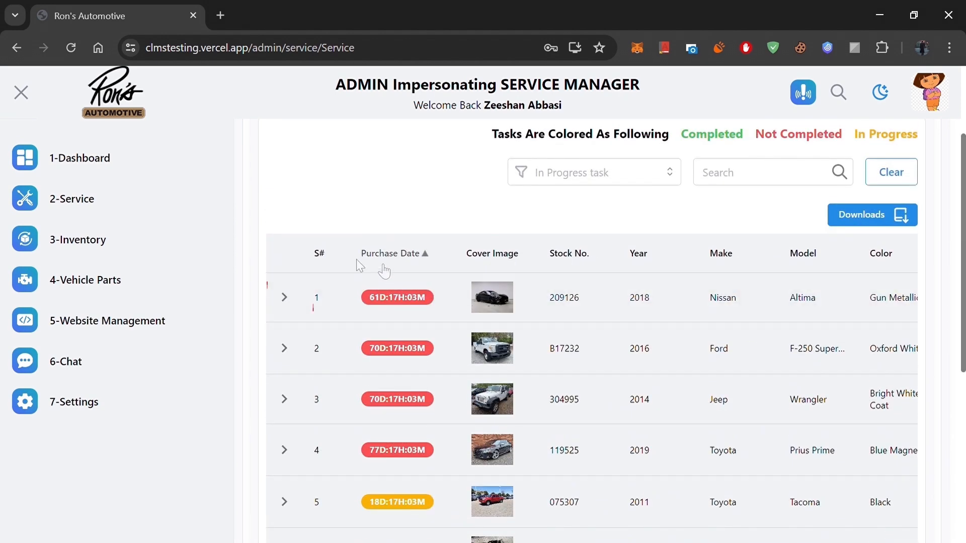
click(283, 297)
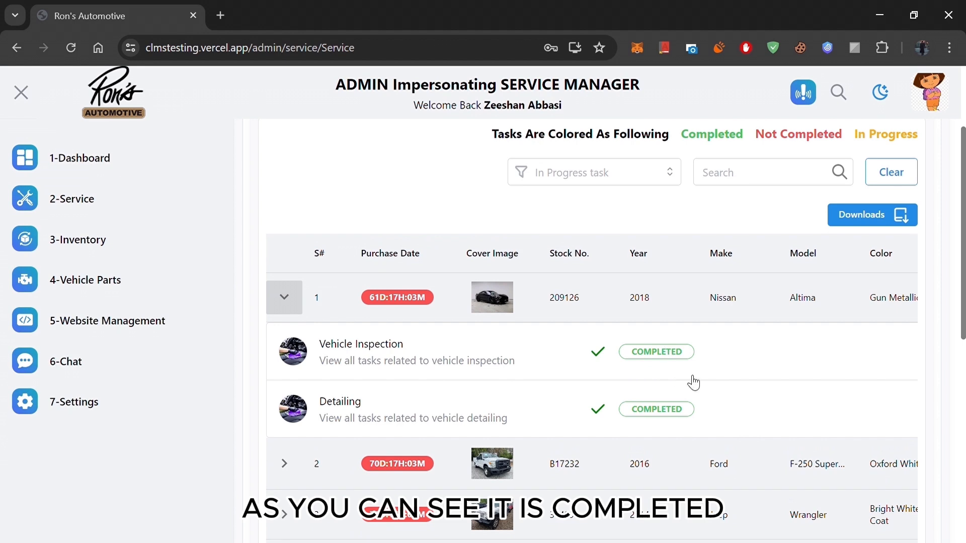